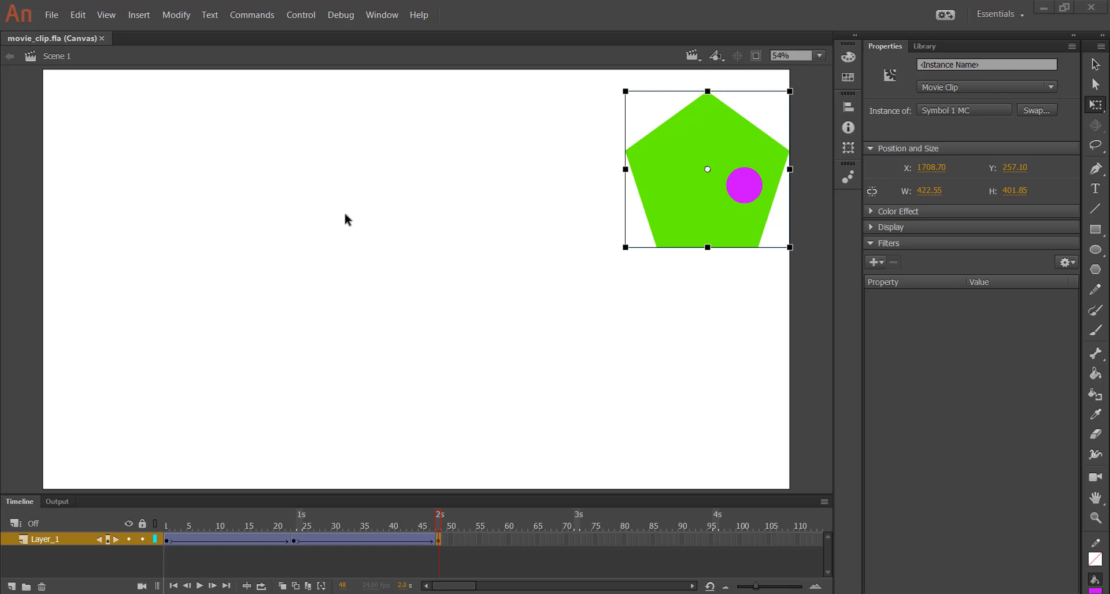
left_click(1098, 251)
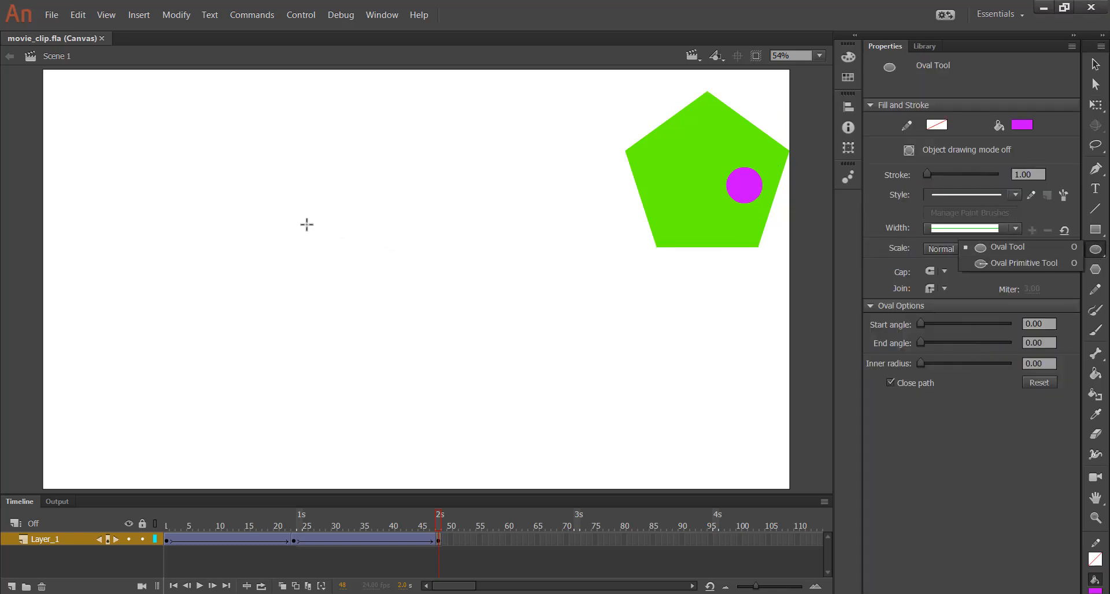
left_click_drag(240, 224, 321, 311)
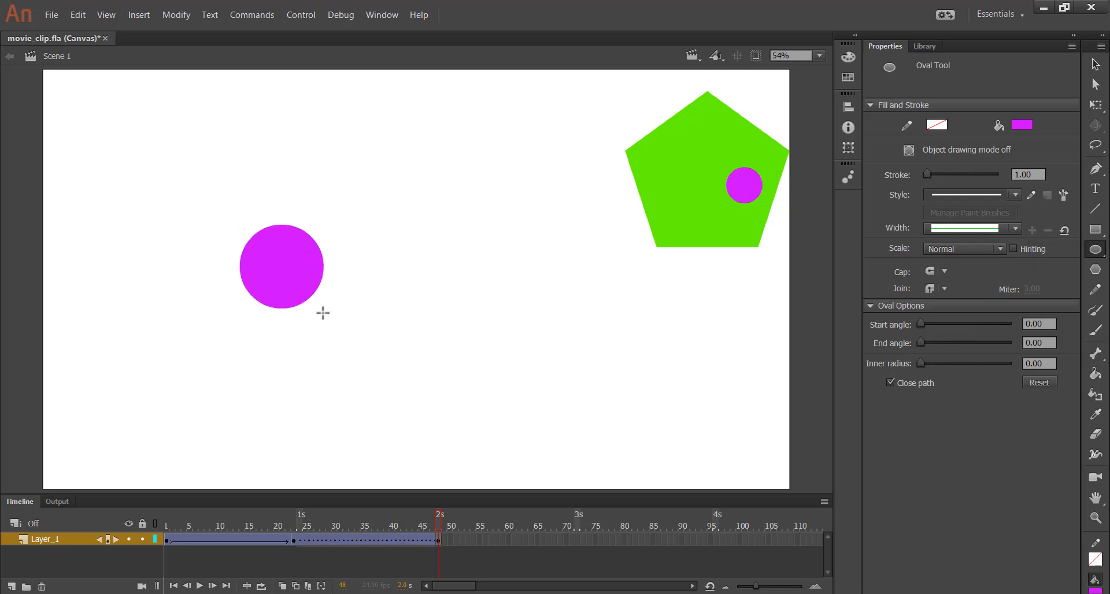
key("ctrl+z")
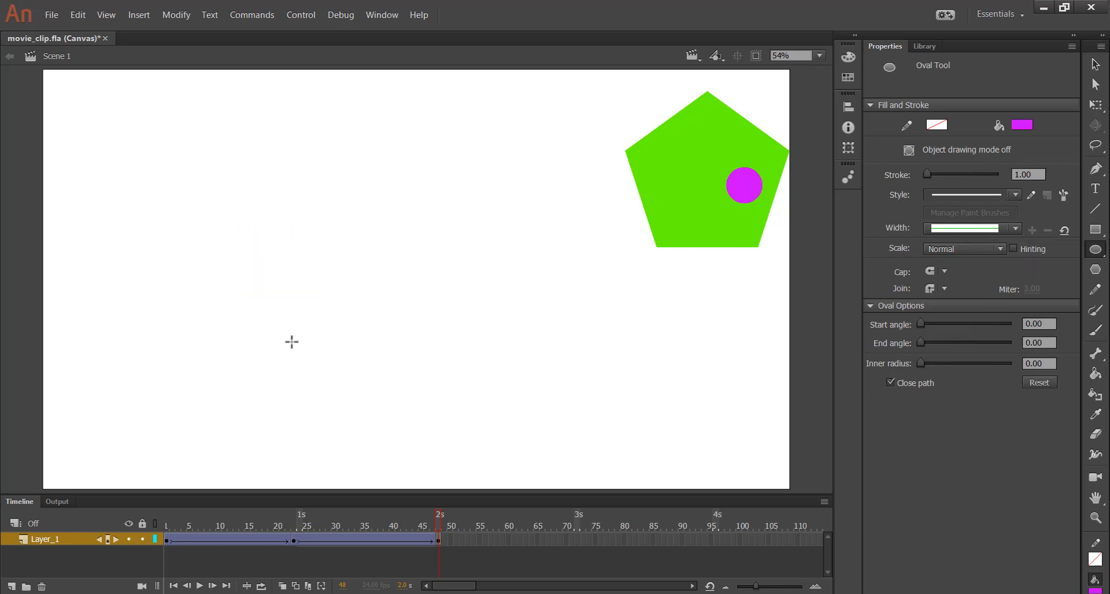
Lock Layer_1 and draw a purple circle about 278 px in diameter on a new layer, well left of the pentagon
left_click(142, 539)
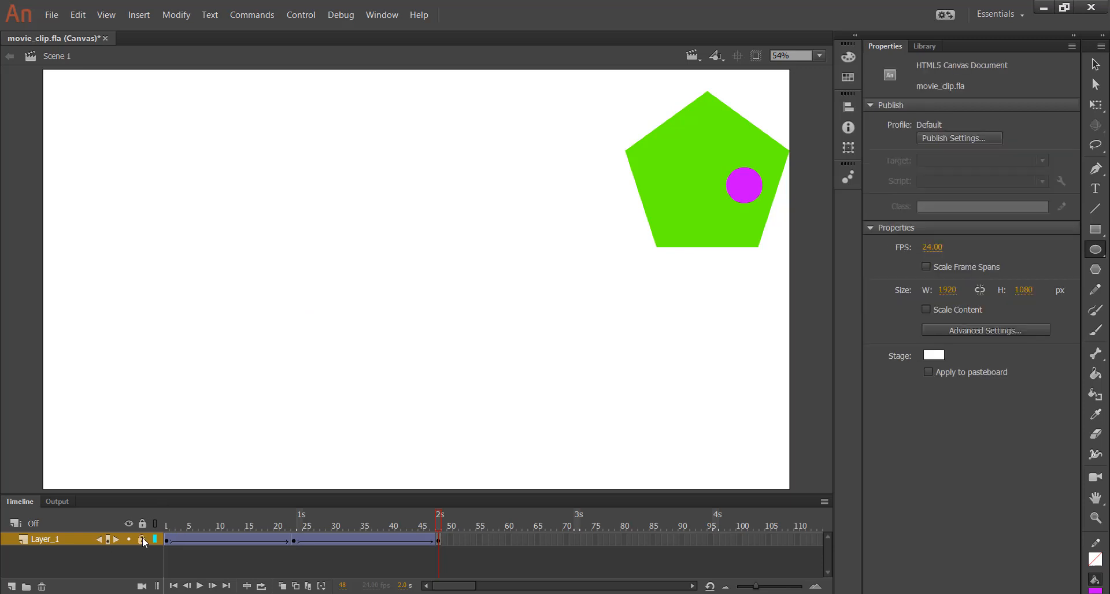
left_click(11, 587)
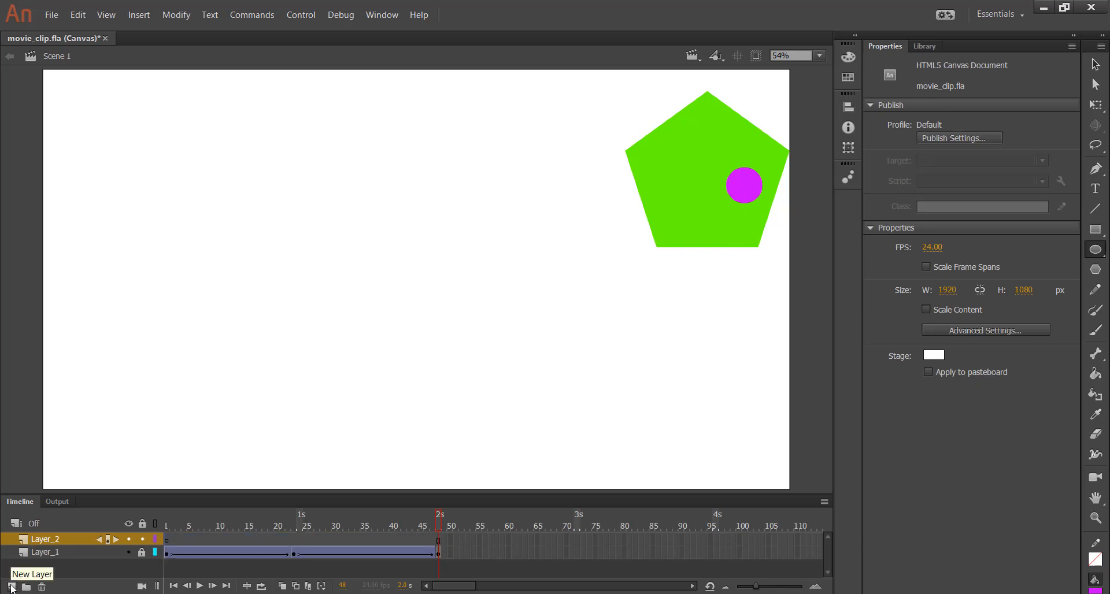
left_click(1094, 254)
mouse_move(194, 215)
left_mouse_down()
mouse_move(322, 345)
mouse_move(301, 324)
left_mouse_up()
Convert the large purple circle into a Button symbol named Symbol 2 btn
left_click(1094, 64)
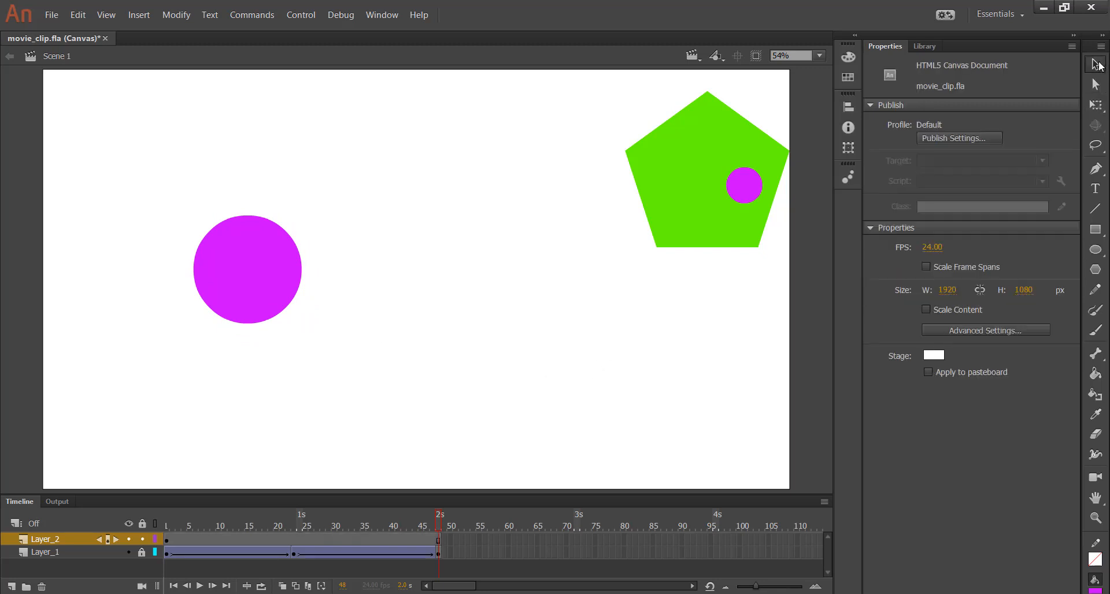
left_click_drag(175, 196, 330, 336)
right_click(270, 271)
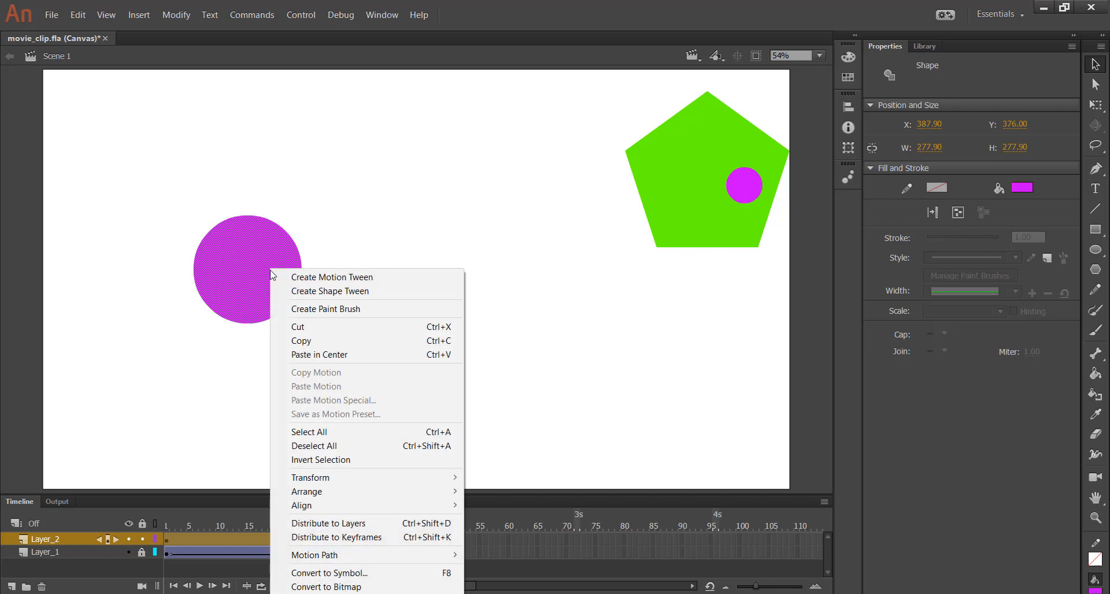
left_click(349, 573)
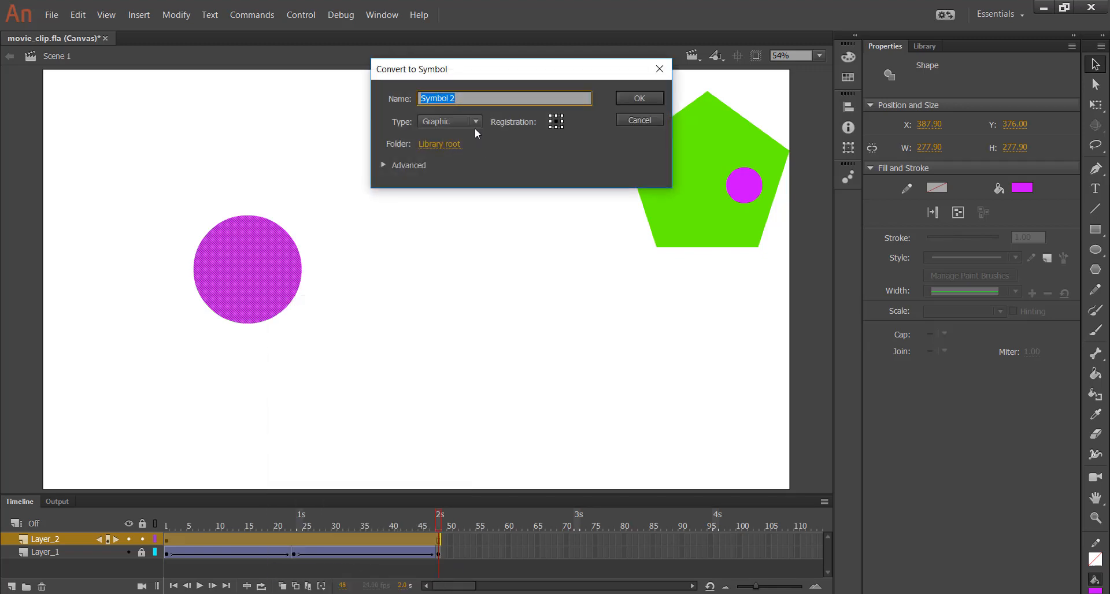
left_click(472, 121)
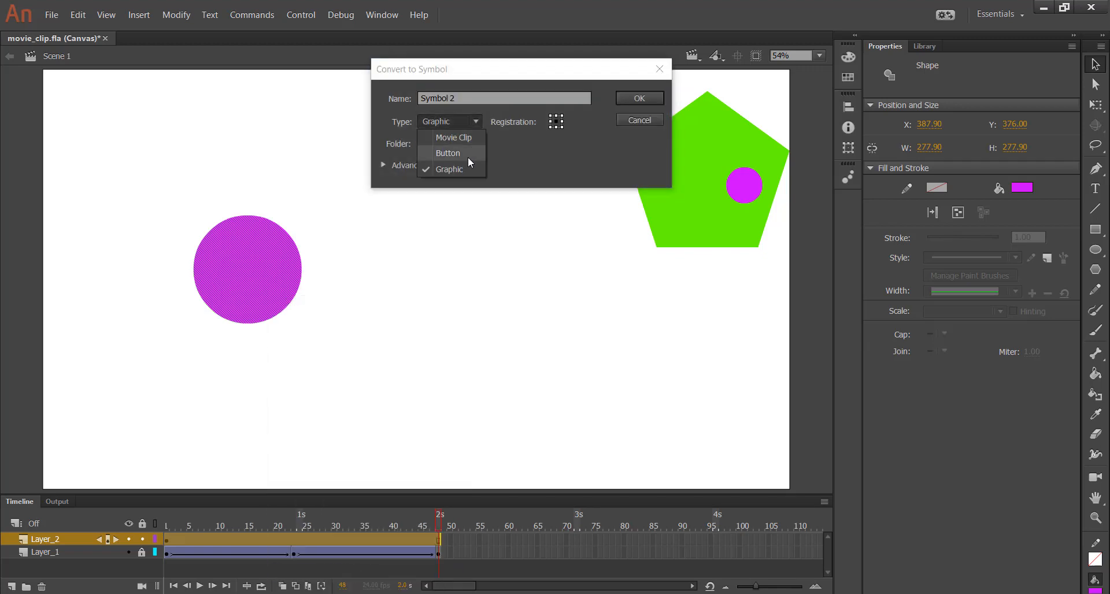
left_click(467, 153)
left_click(478, 98)
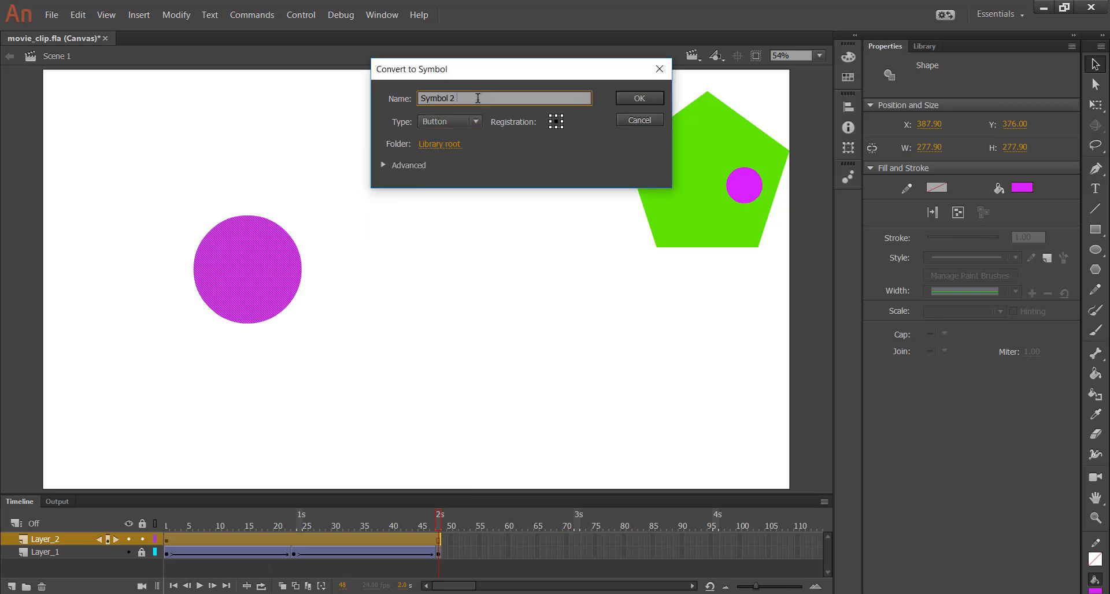
type("btn")
left_click(640, 98)
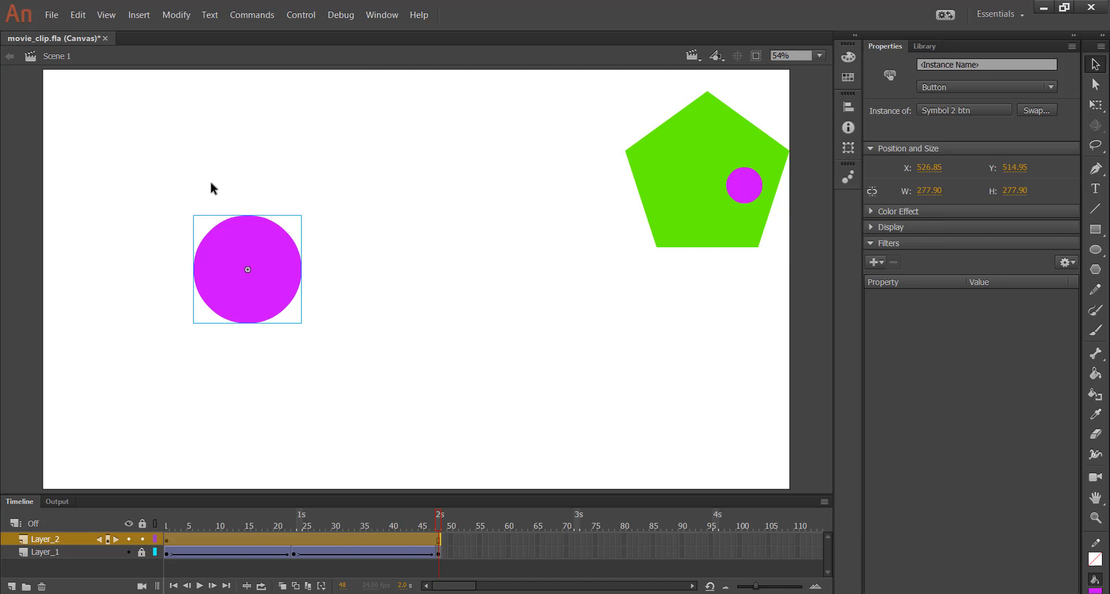
Open the circle button for editing and insert keyframes in its Over, Down and Hit frames
double_click(274, 289)
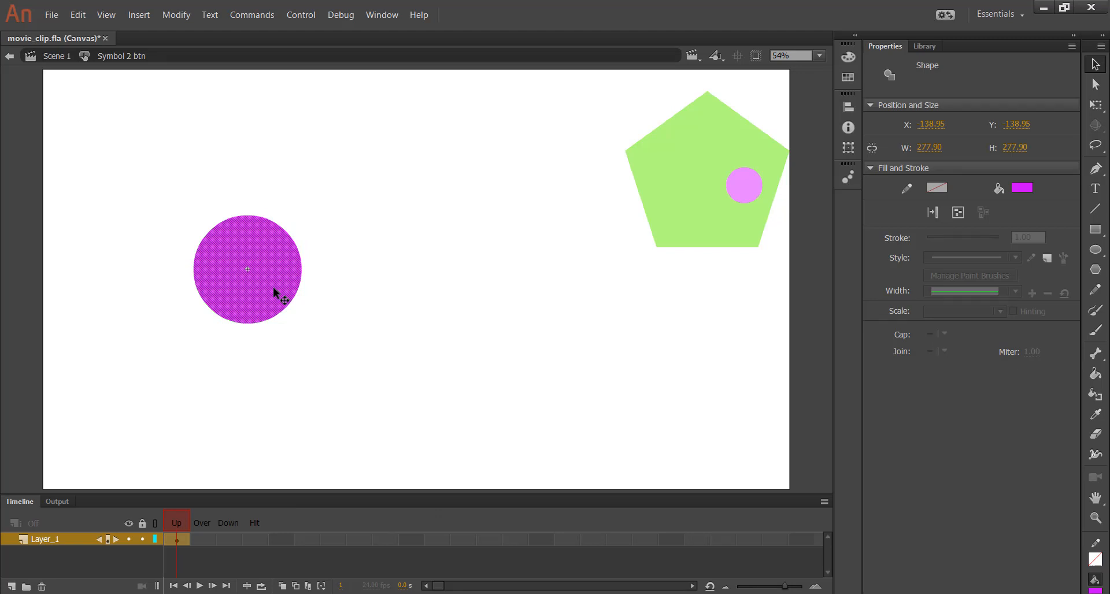
right_click(196, 537)
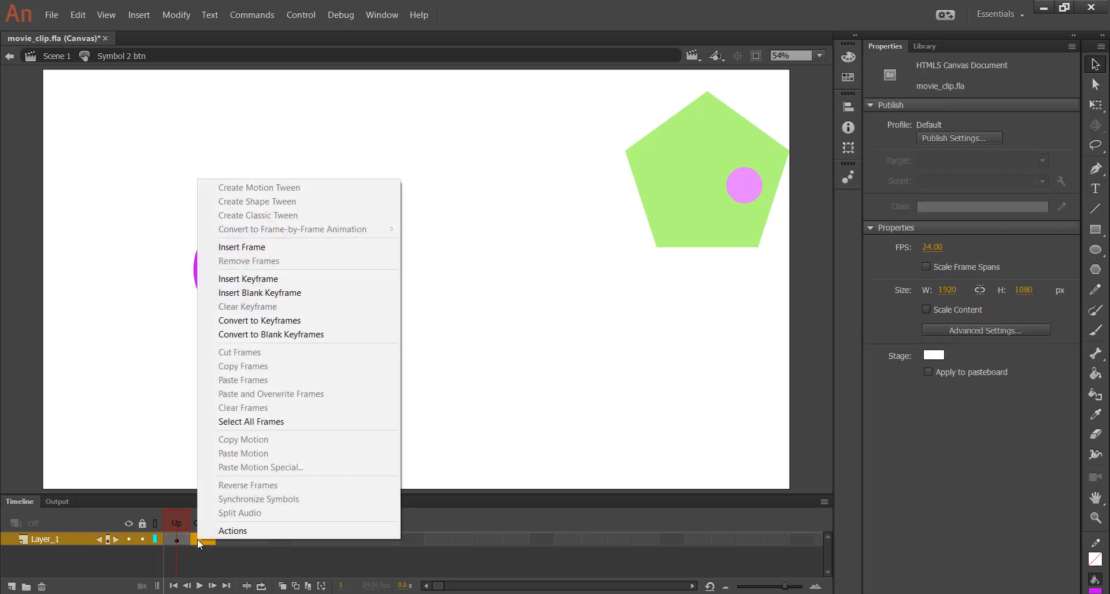
left_click(261, 281)
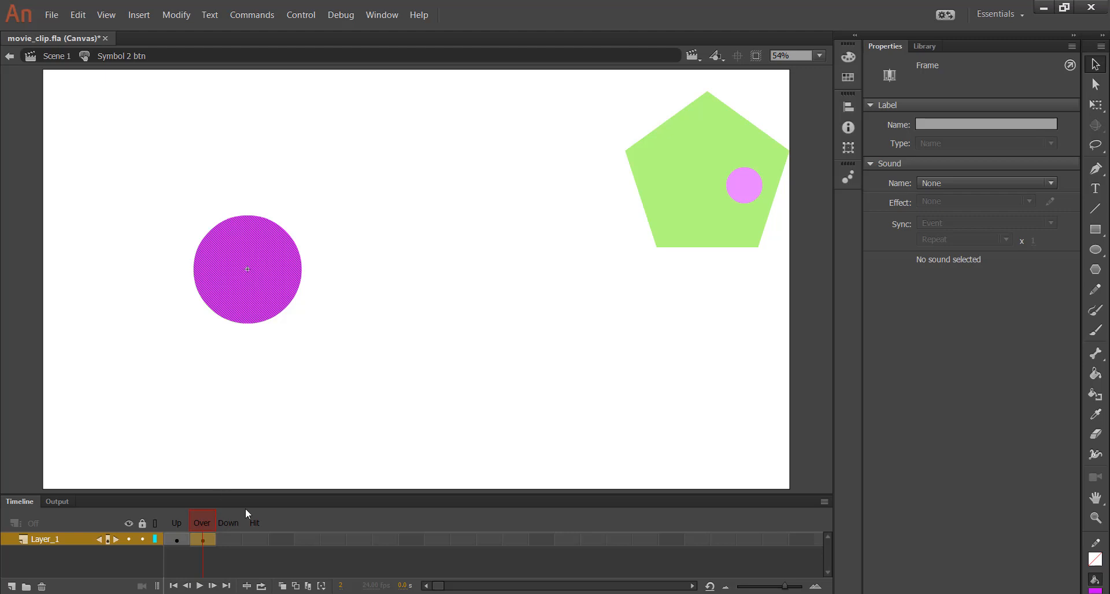
left_click(229, 543)
right_click(230, 543)
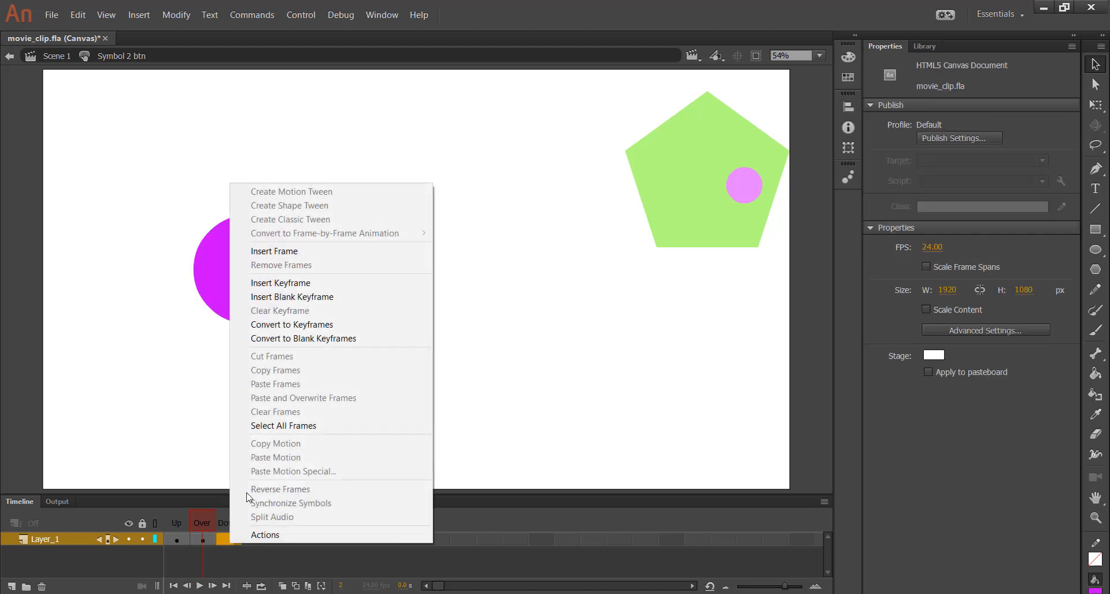
left_click(286, 284)
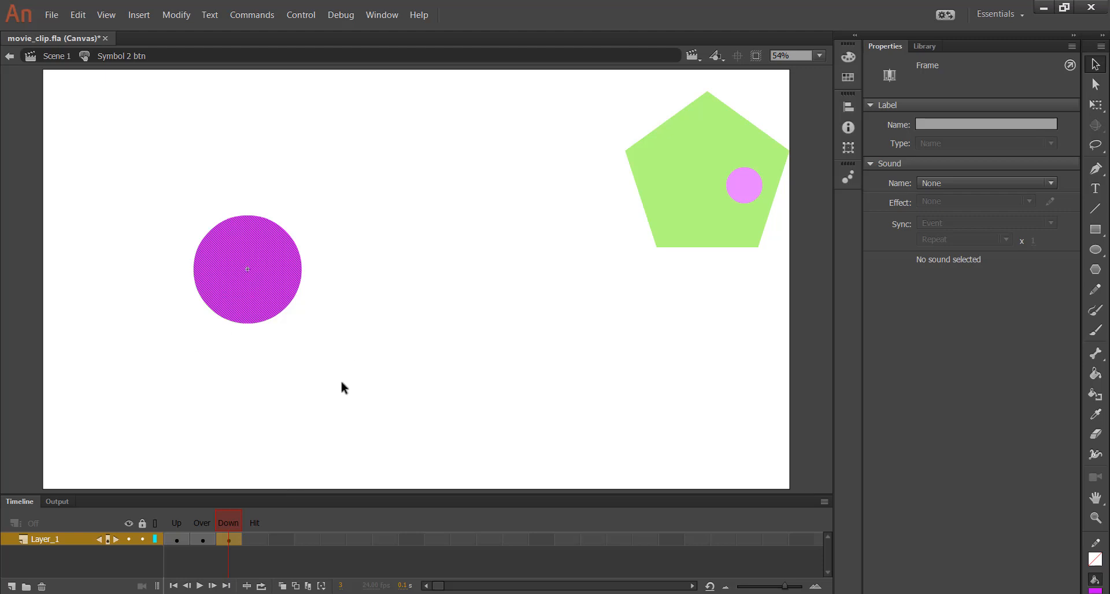
right_click(254, 537)
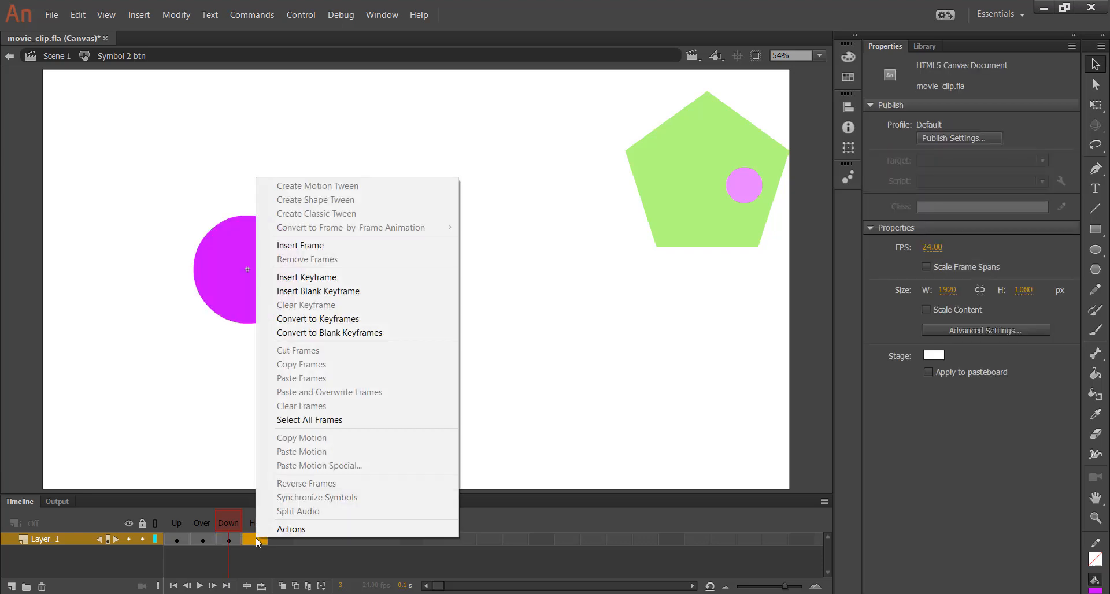
left_click(355, 278)
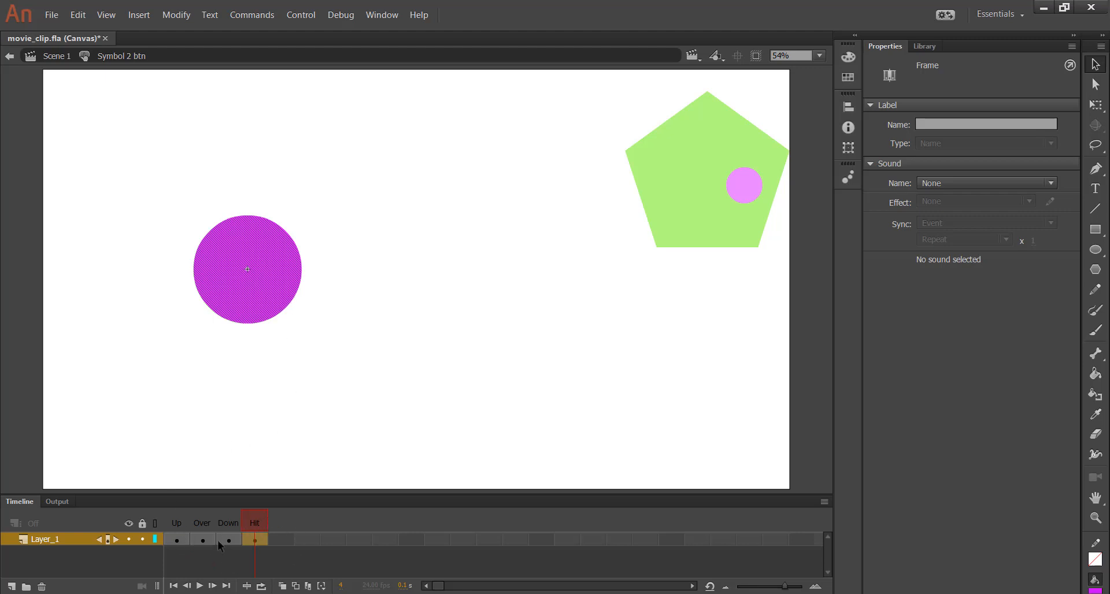
Fill the circle in the Over frame with the red radial gradient swatch
left_click(176, 521)
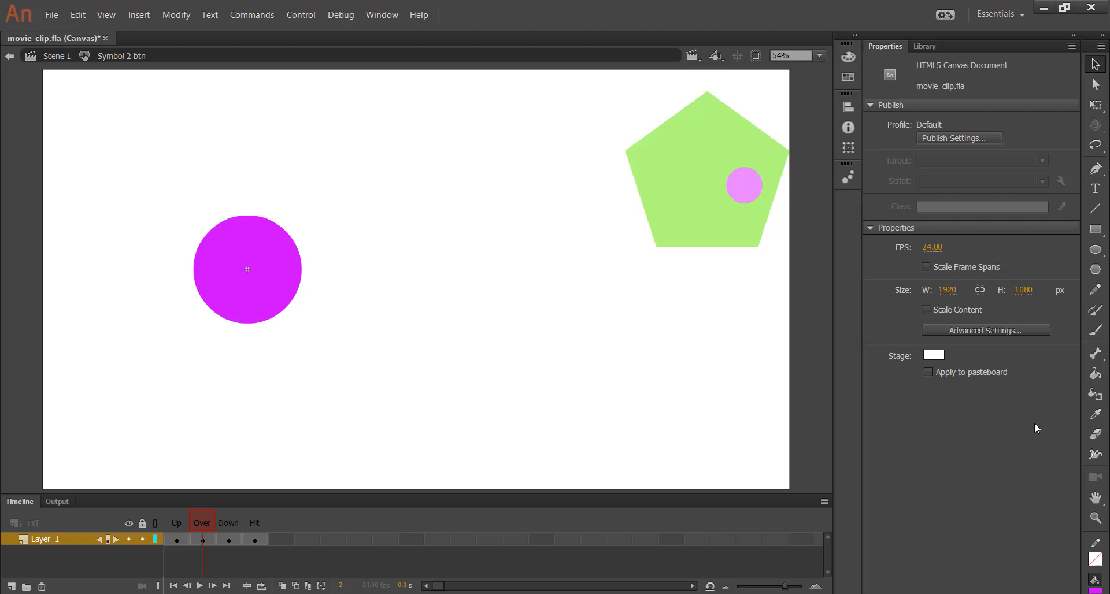
left_click(197, 276)
left_click(1022, 187)
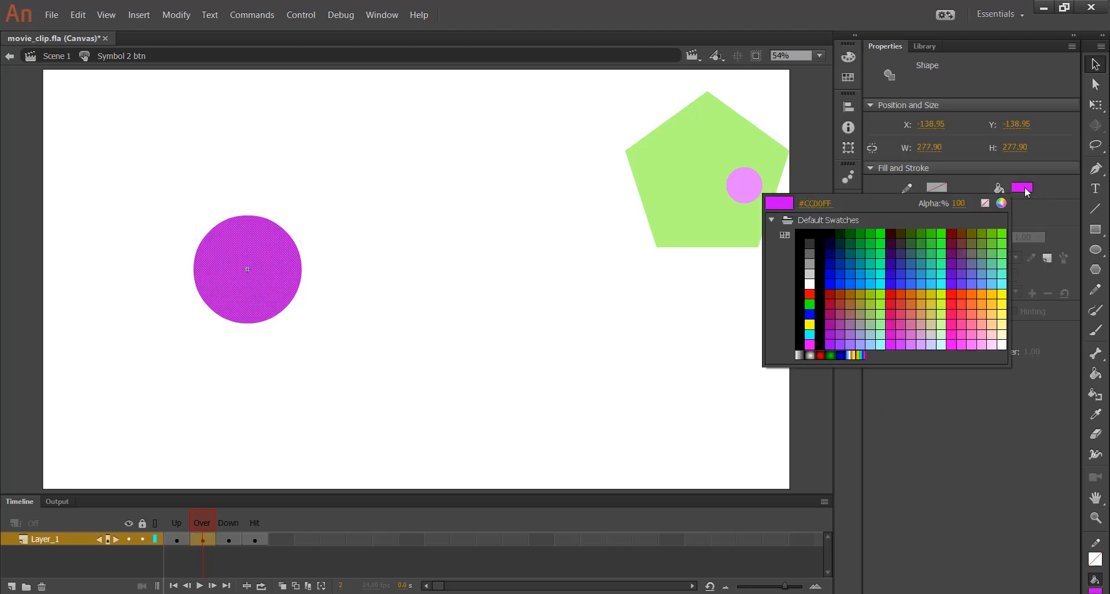
left_click(820, 355)
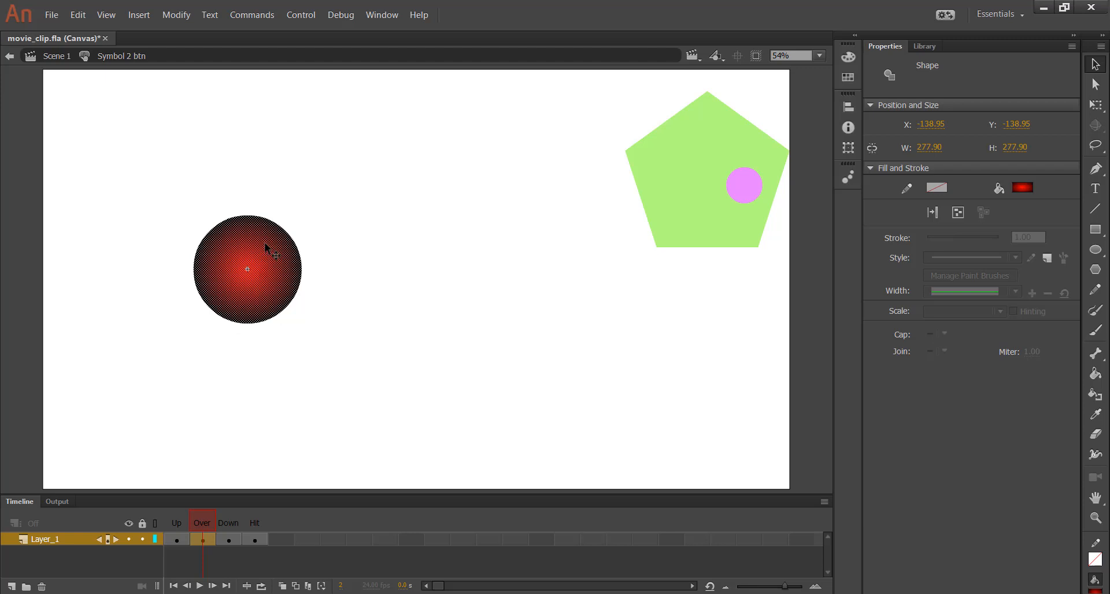
Fill the circle in the Down frame with the green radial gradient, placing its highlight near the circle's upper edge with the Paint Bucket
left_click(229, 540)
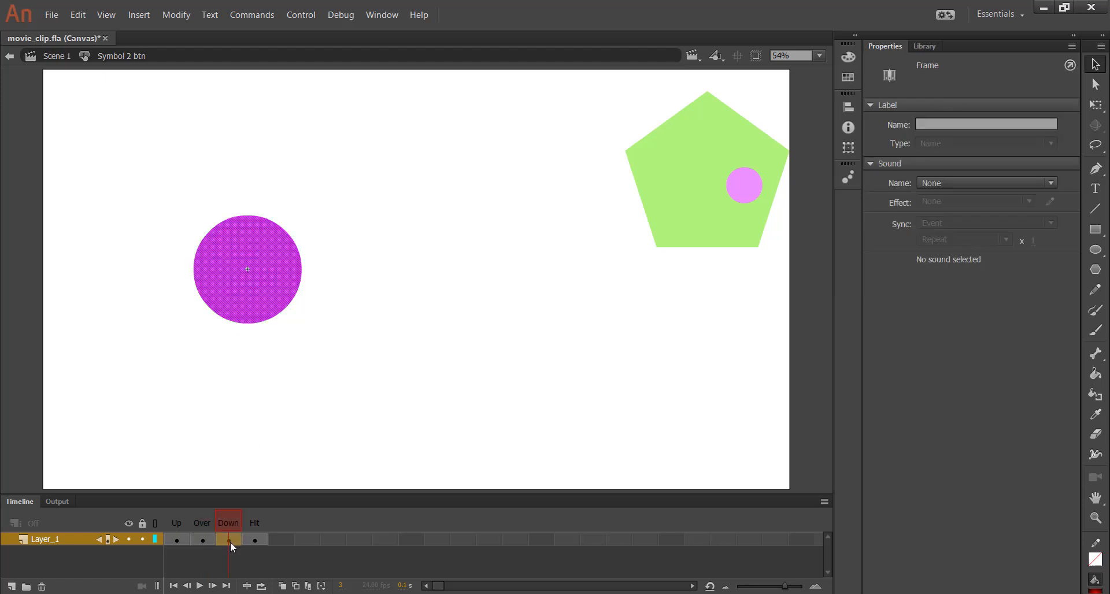
left_click(255, 277)
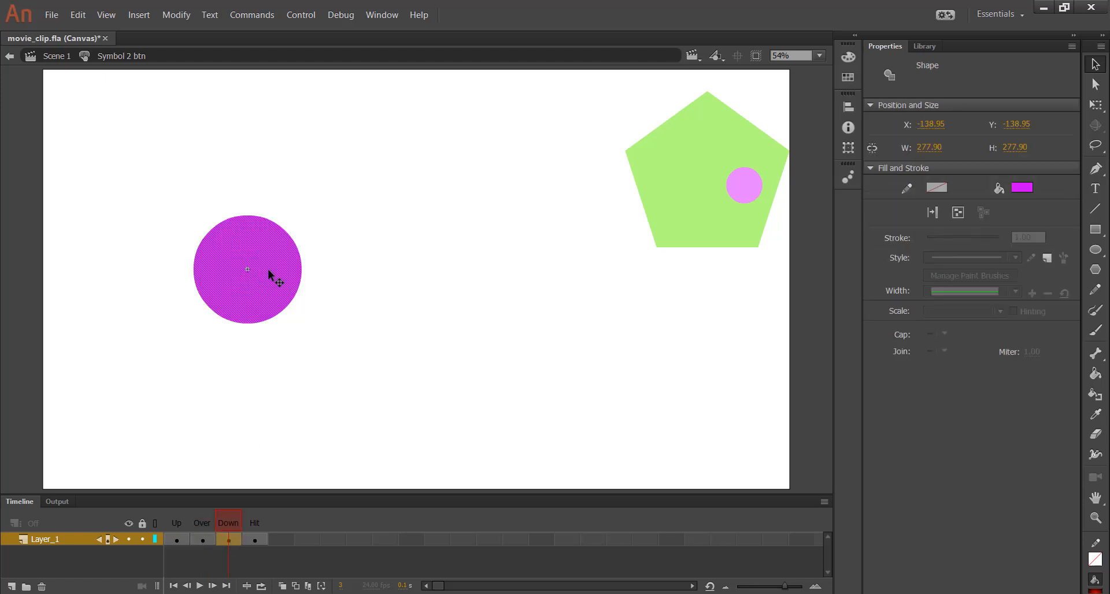
left_click(1021, 188)
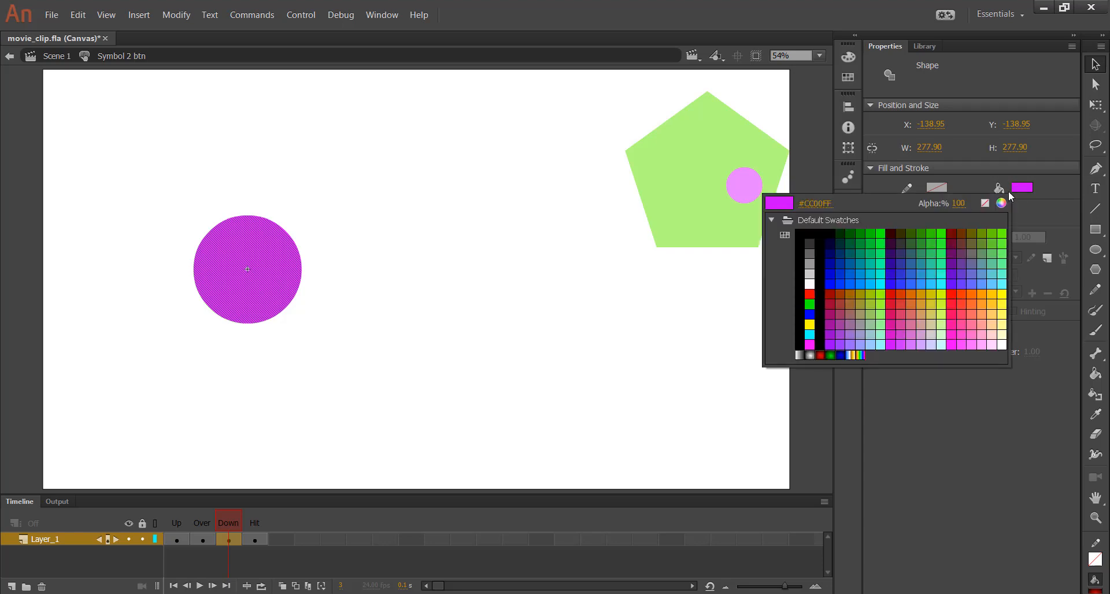
left_click(832, 354)
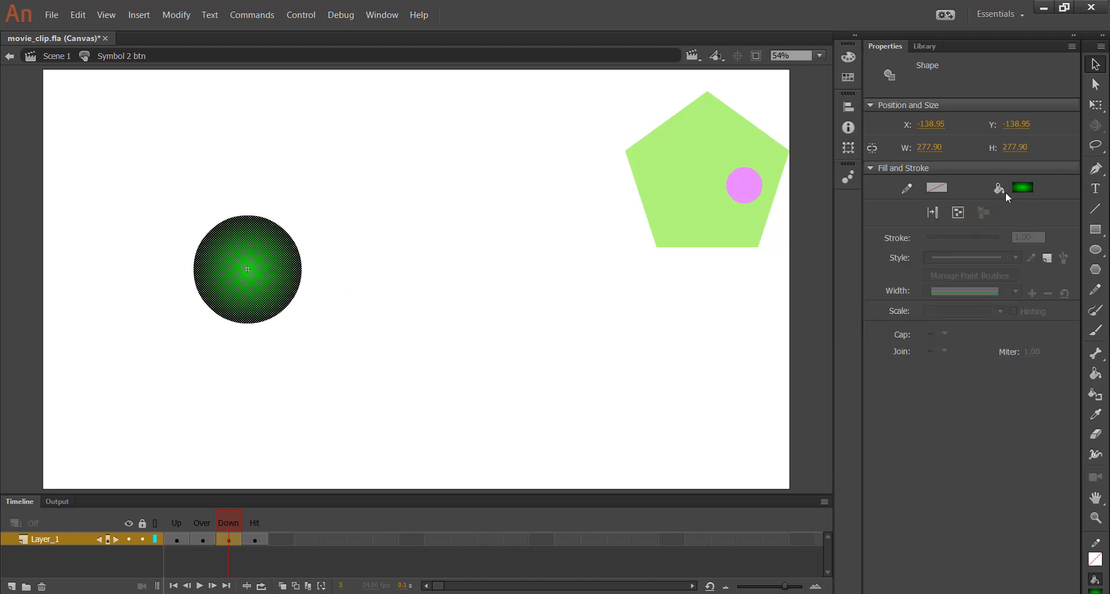
left_click(1094, 374)
left_click(254, 249)
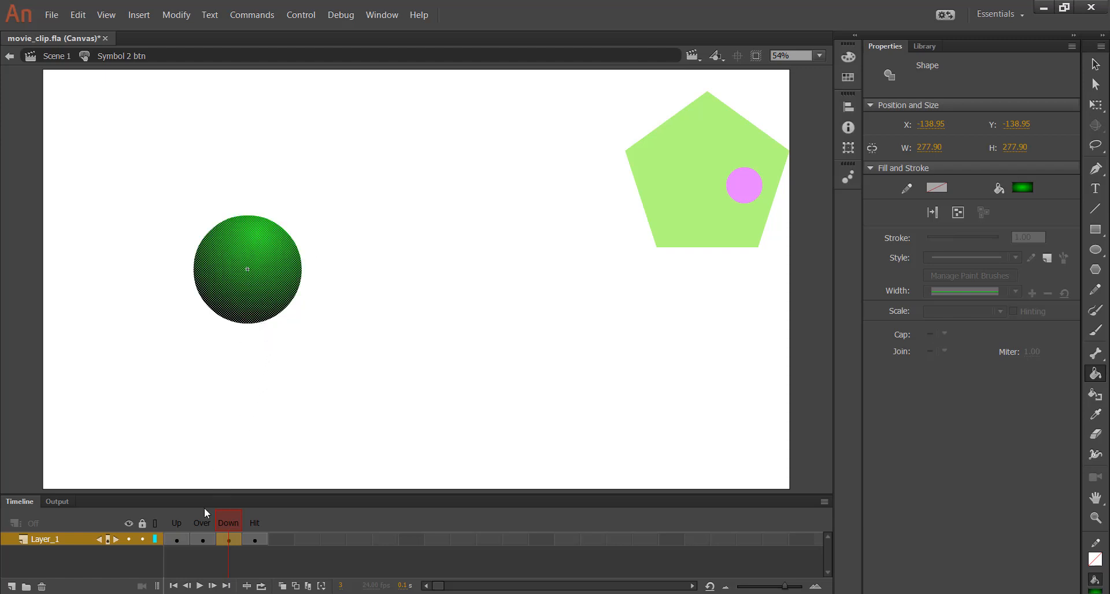
Paint the Over frame's circle with the red radial gradient, placing its highlight near the circle's upper edge
left_click(206, 524)
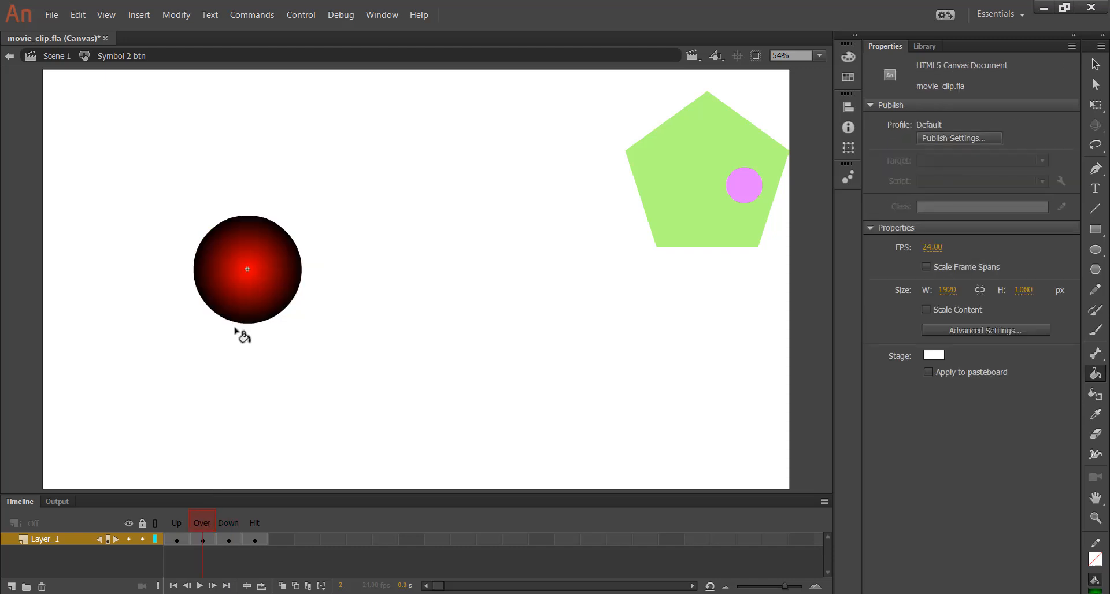
left_click(259, 225)
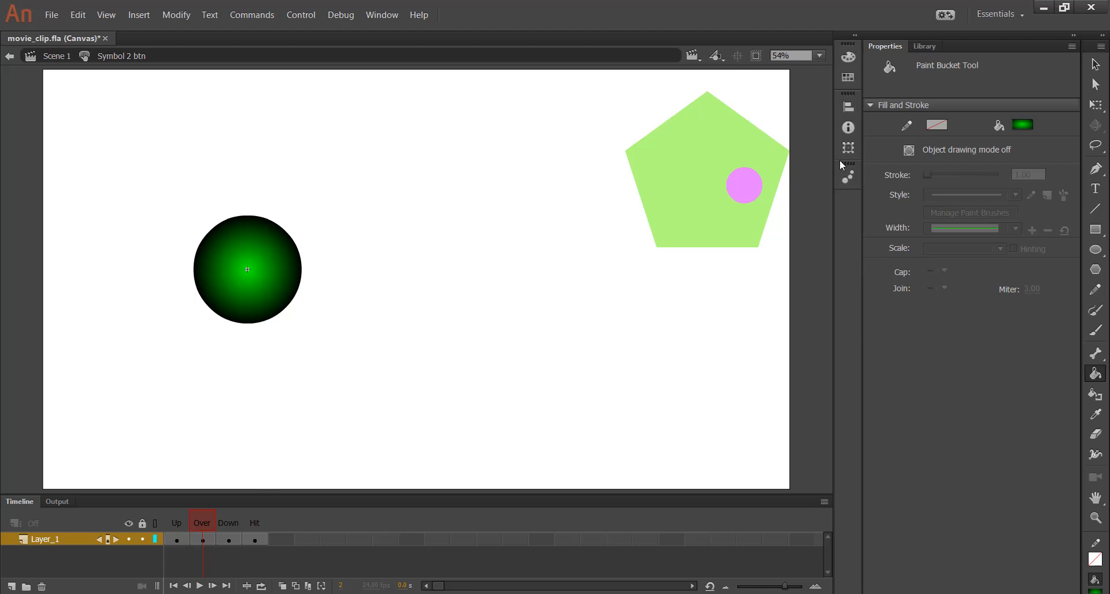
left_click(1018, 124)
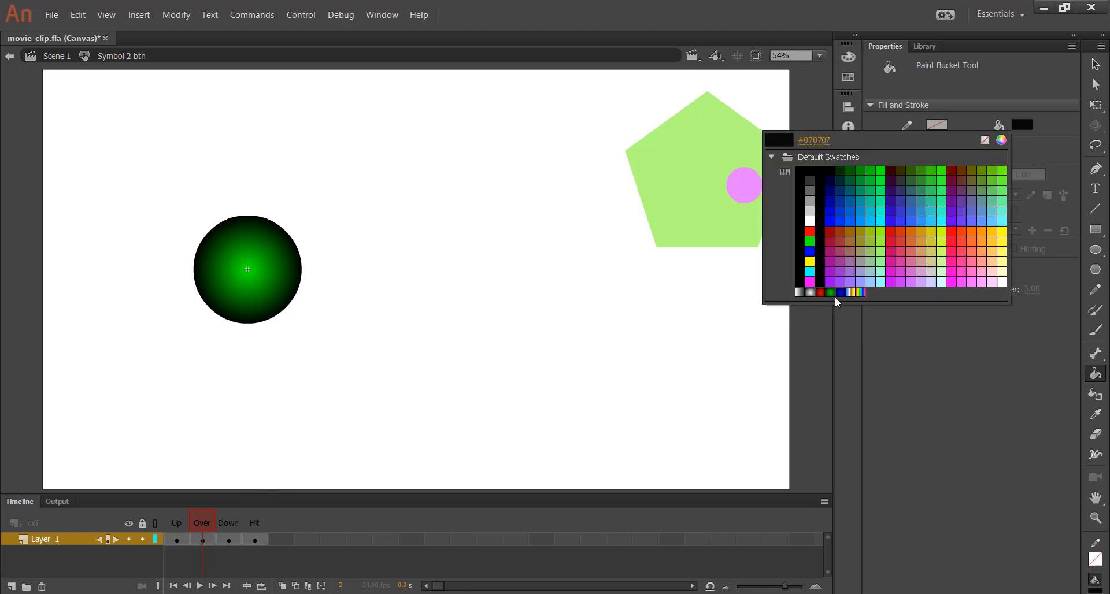
left_click(821, 289)
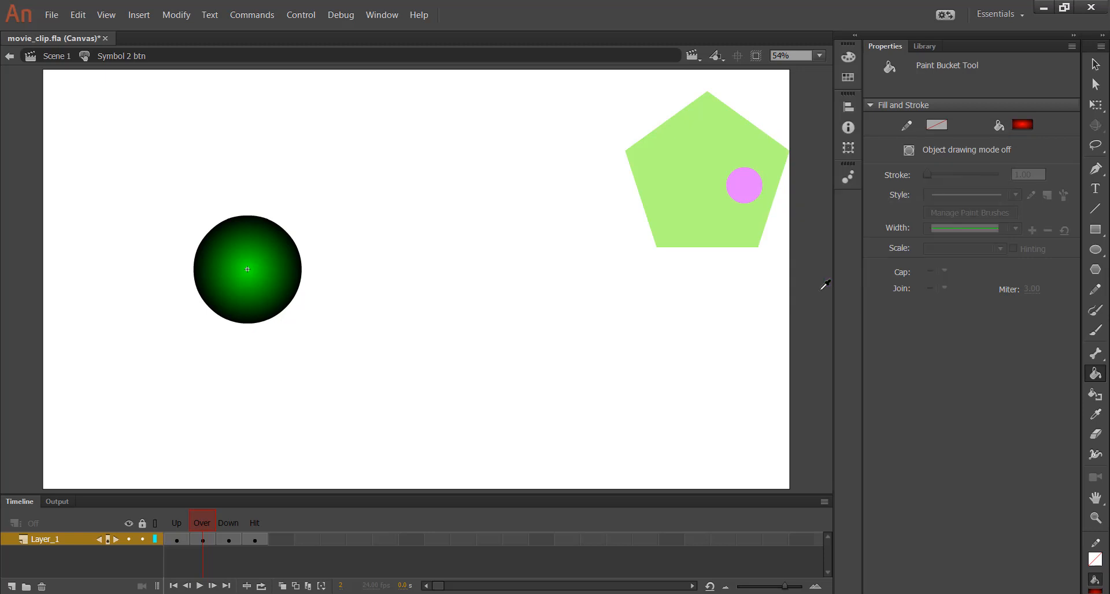
left_click(267, 233)
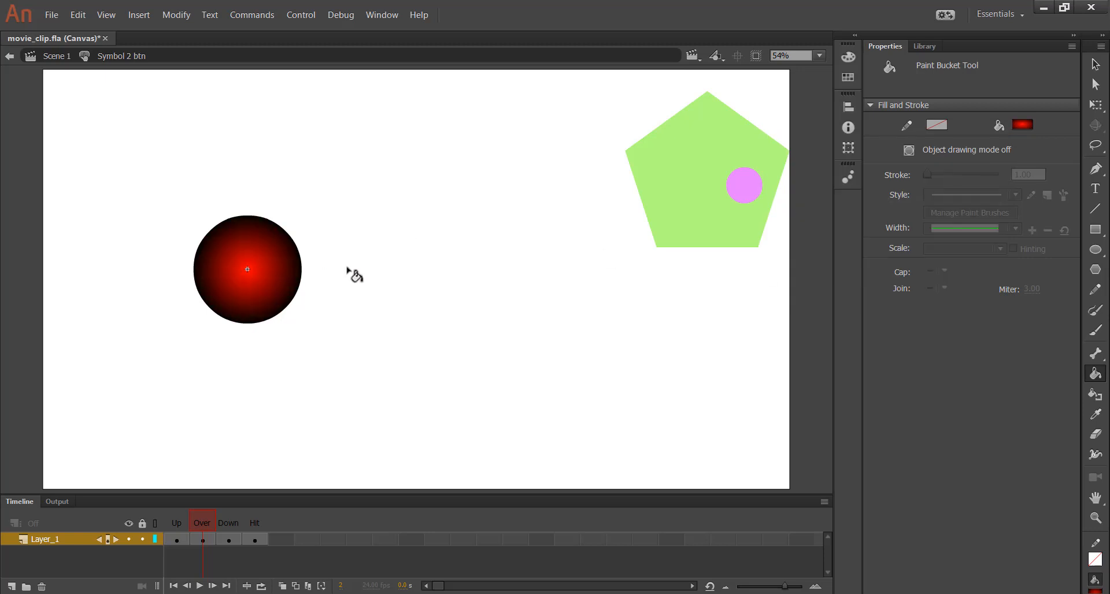
left_click(251, 219)
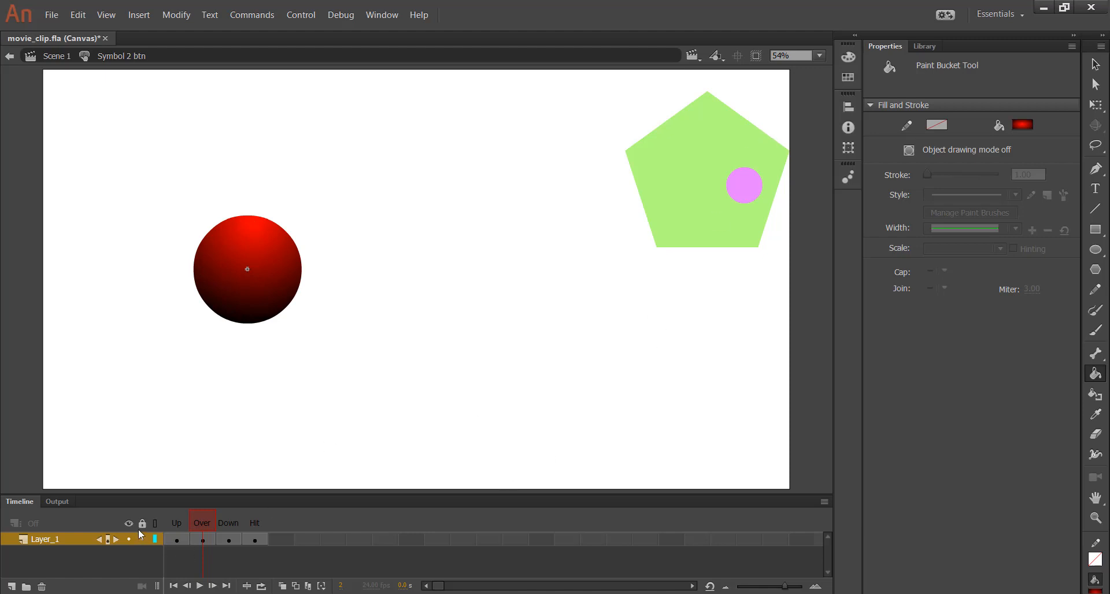
Review the circle's appearance in the button's Up, Over and Down frames
left_click(174, 523)
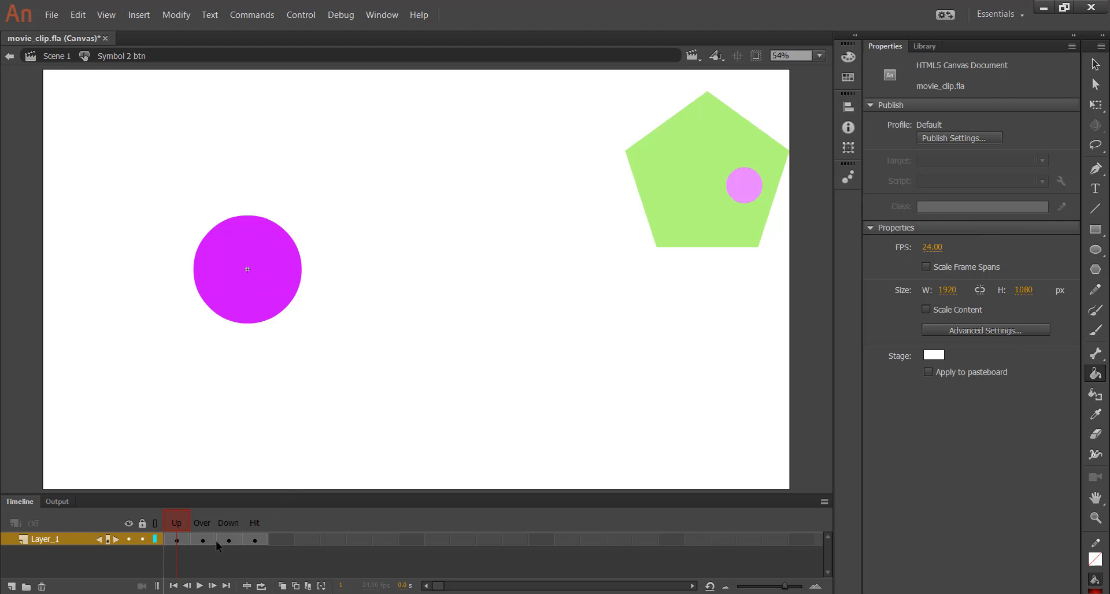
left_click(202, 525)
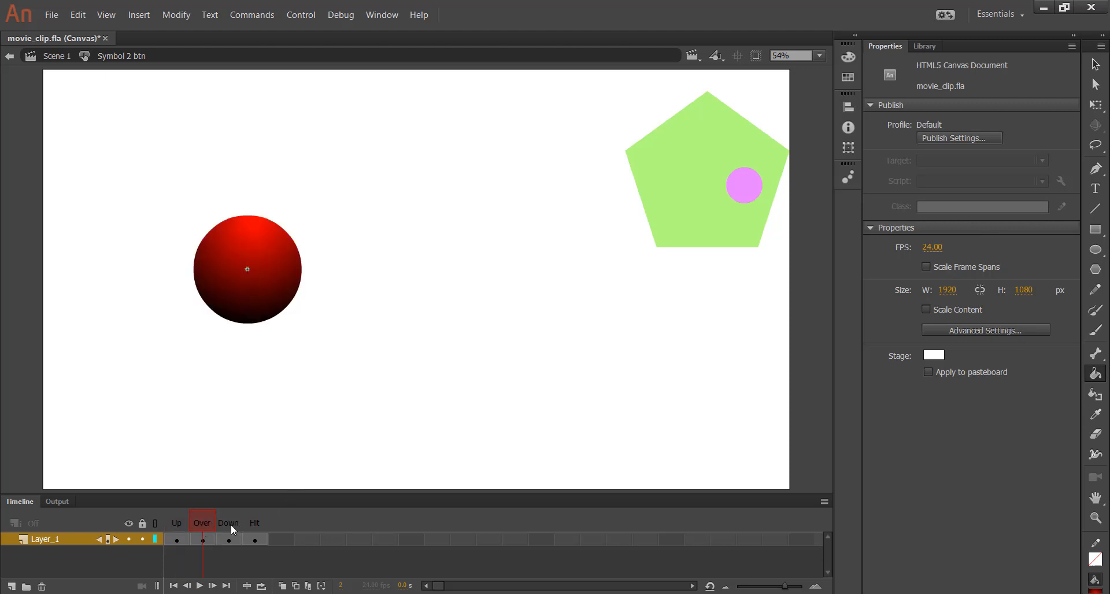
left_click(230, 524)
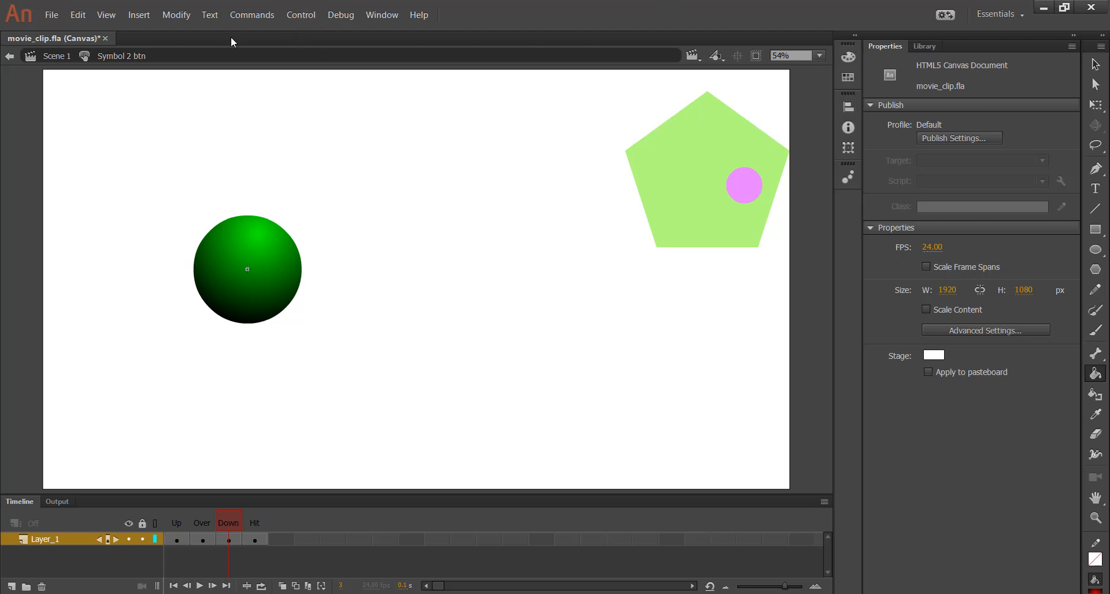
Save the document as a new Animate file named button.fla
left_click(302, 17)
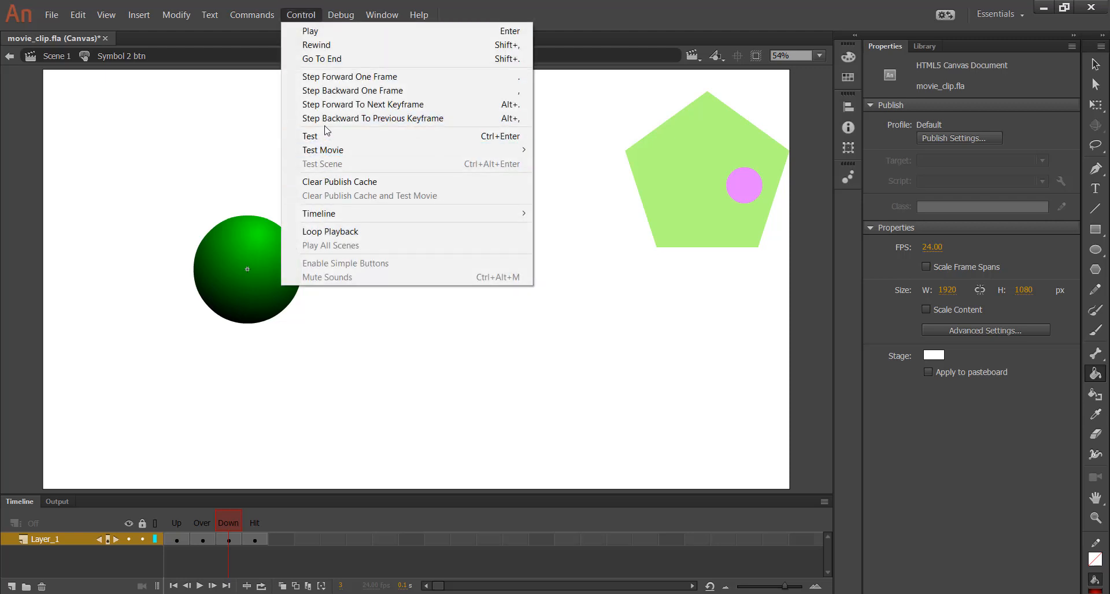
left_click(49, 15)
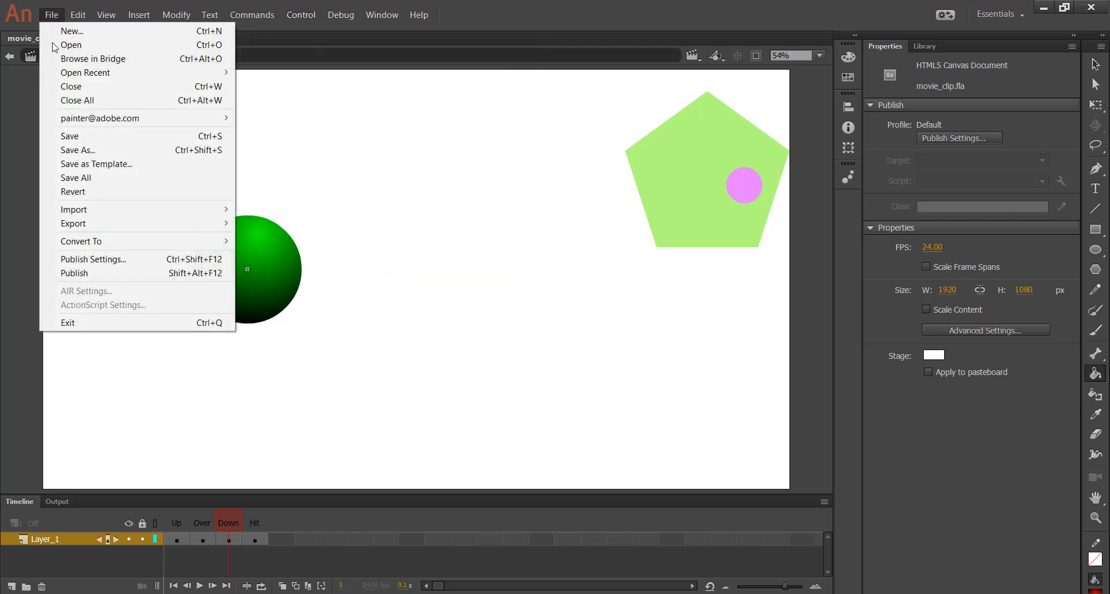
left_click(80, 151)
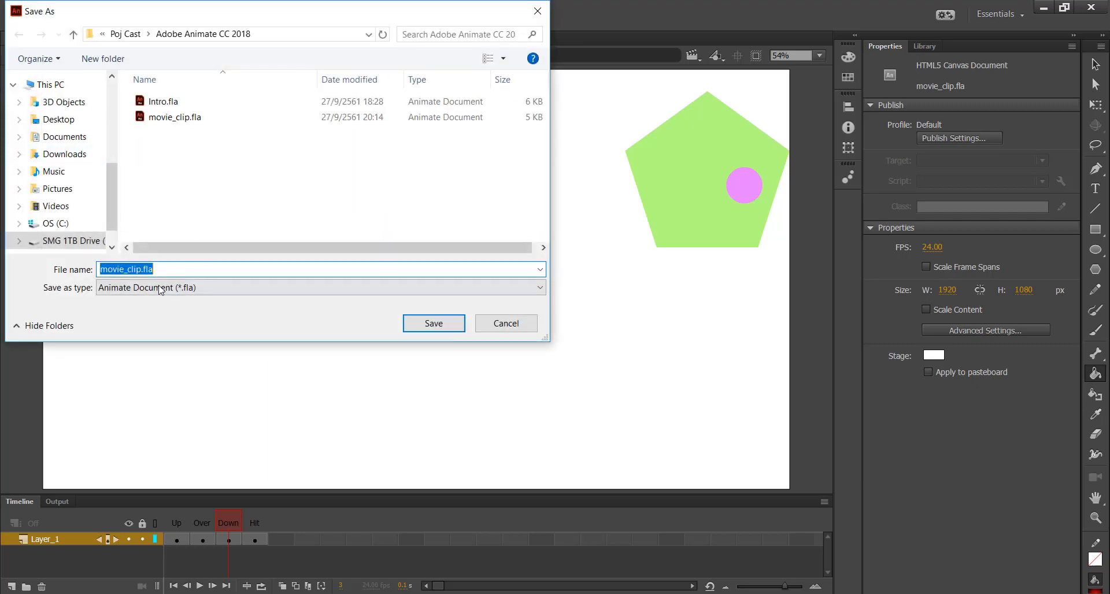
left_click(132, 269)
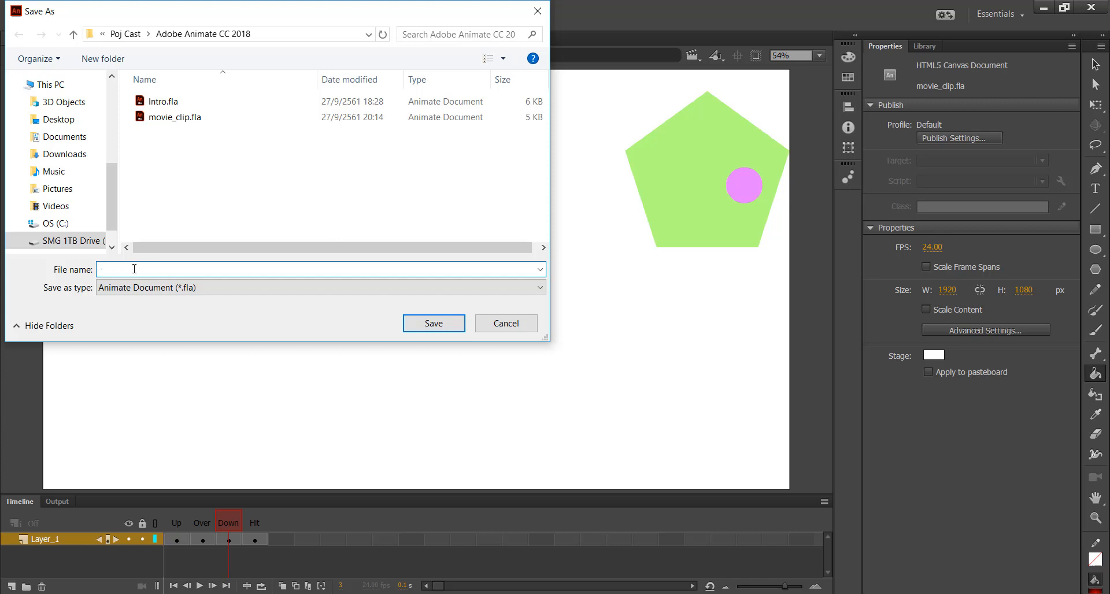
double_click(139, 269)
type("button.fla")
left_click(443, 330)
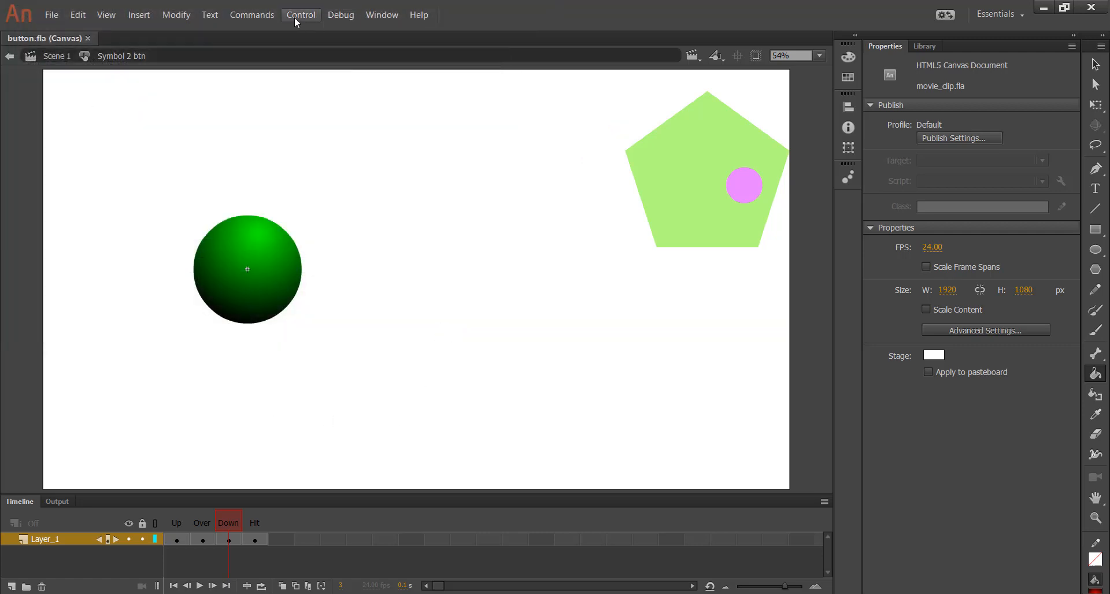
Test the movie in the browser, try the circular button, and close the preview
left_click(295, 19)
left_click(308, 141)
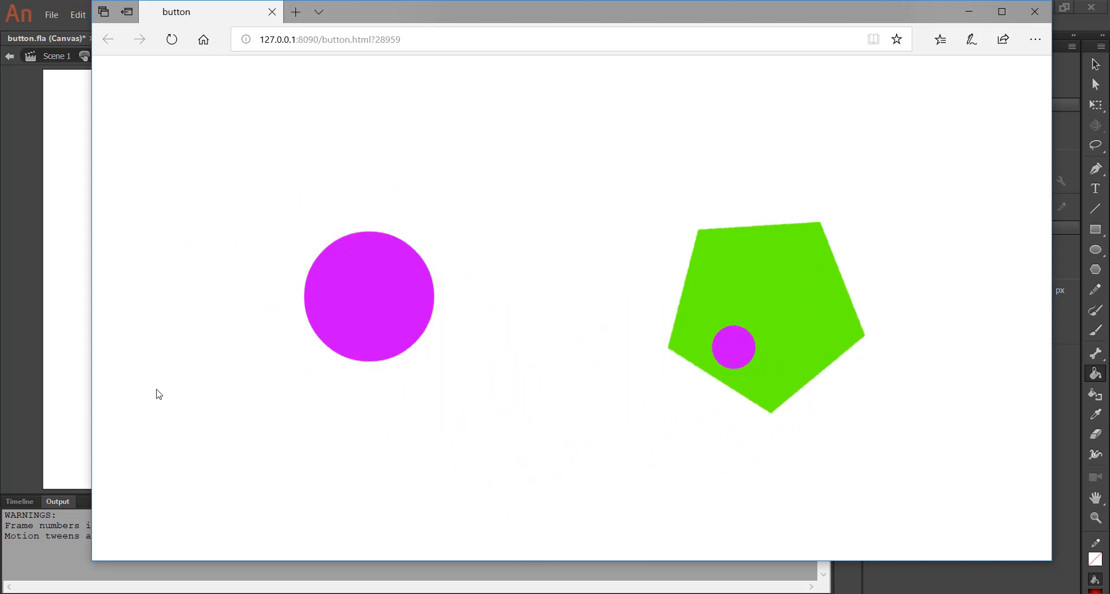
left_click(355, 311)
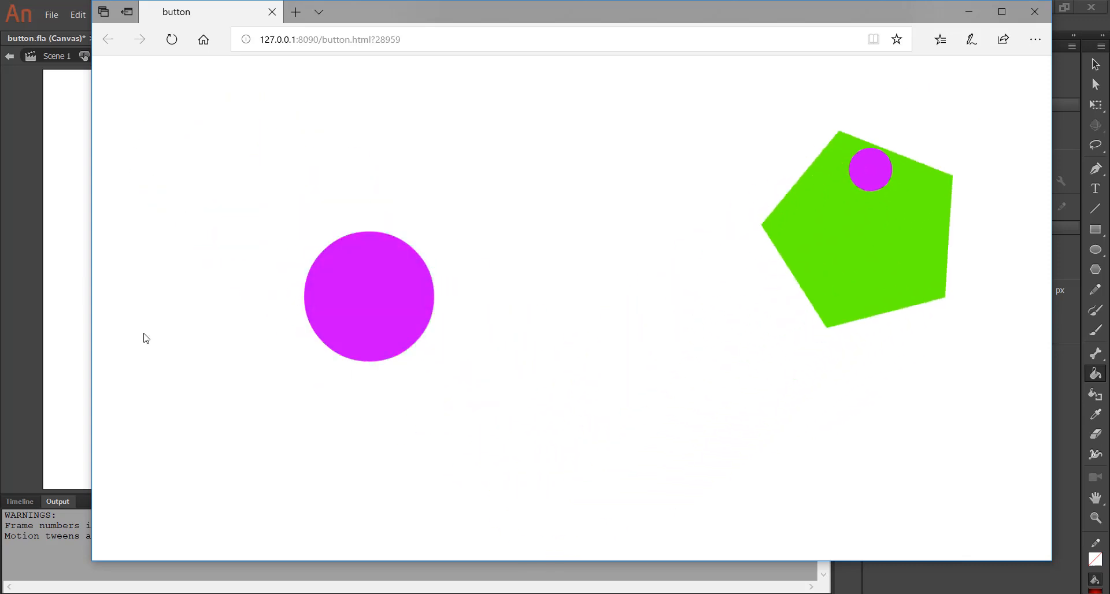
left_click(55, 378)
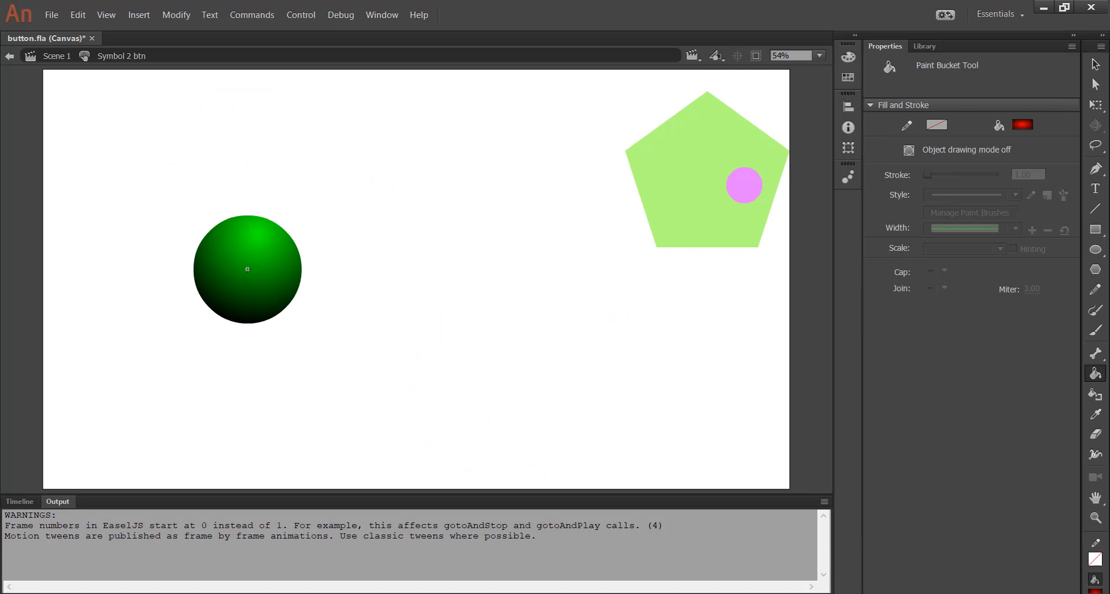
left_click(167, 593)
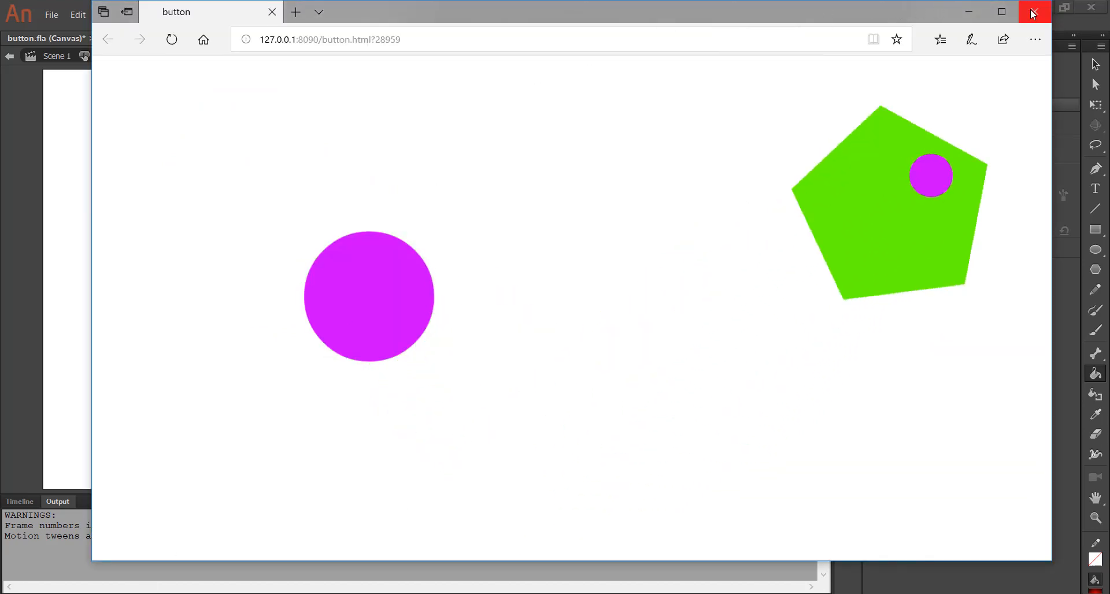
left_click(1033, 13)
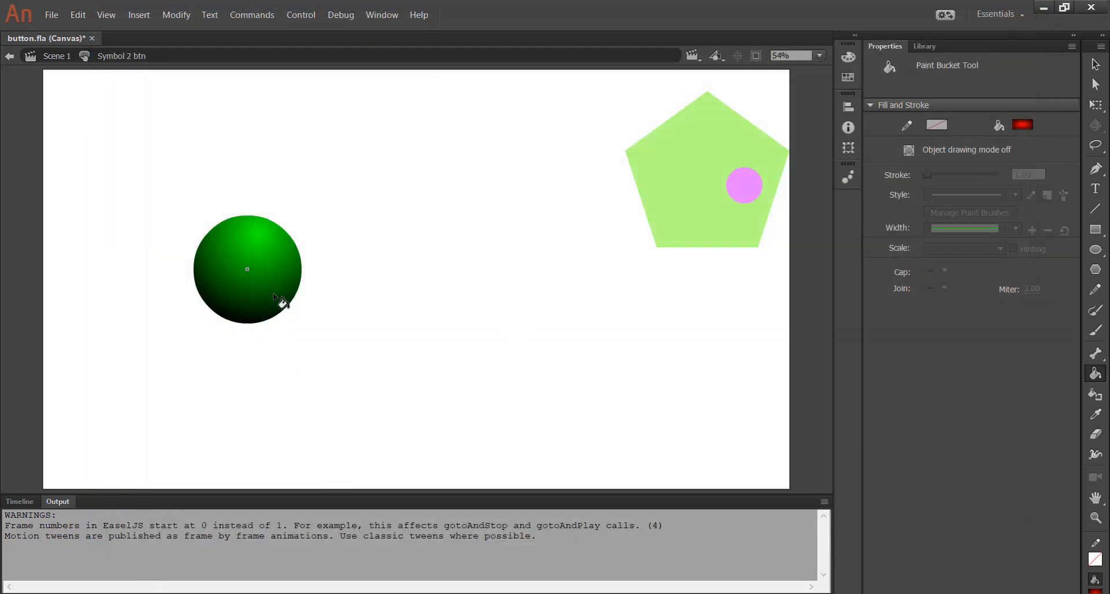
In the button's Hit frame, draw a purple rectangle without stroke that covers the whole circle as the clickable area
left_click(26, 512)
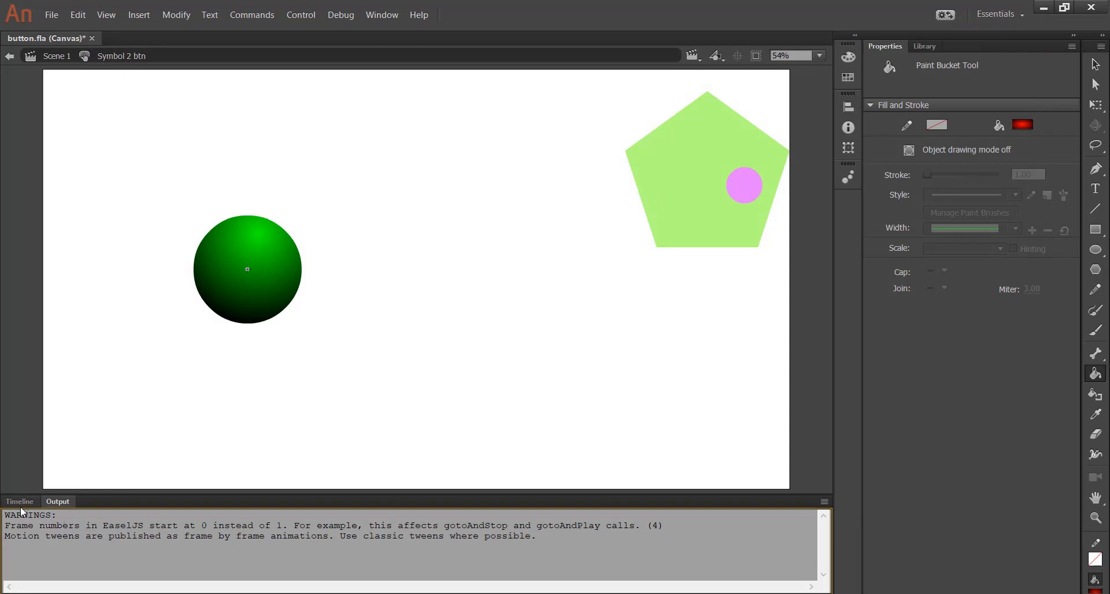
left_click(20, 502)
left_click(255, 523)
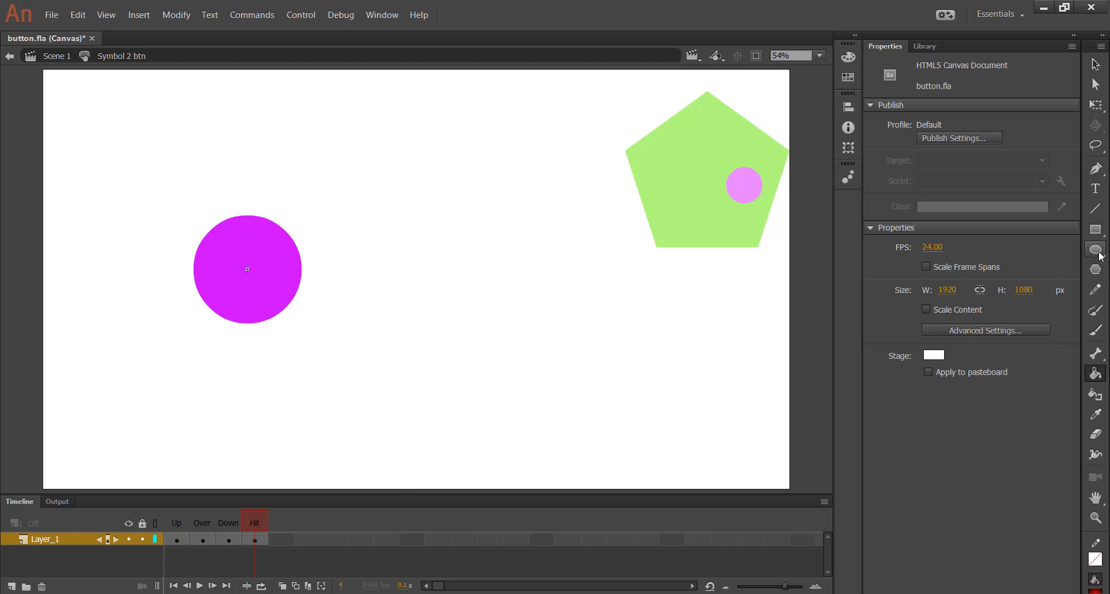
left_click(1095, 230)
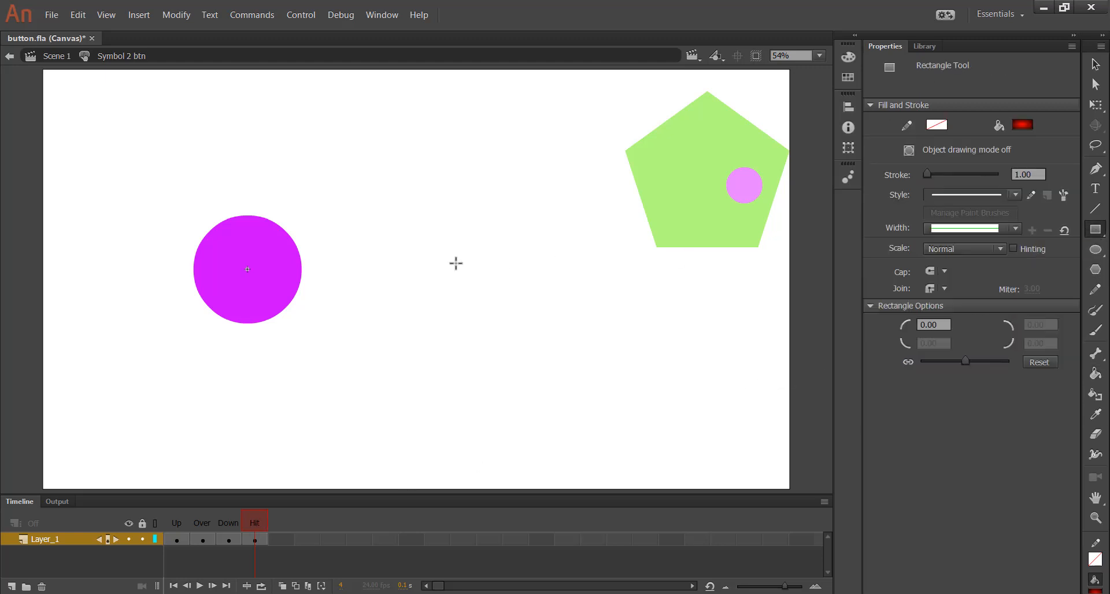
left_click(1023, 126)
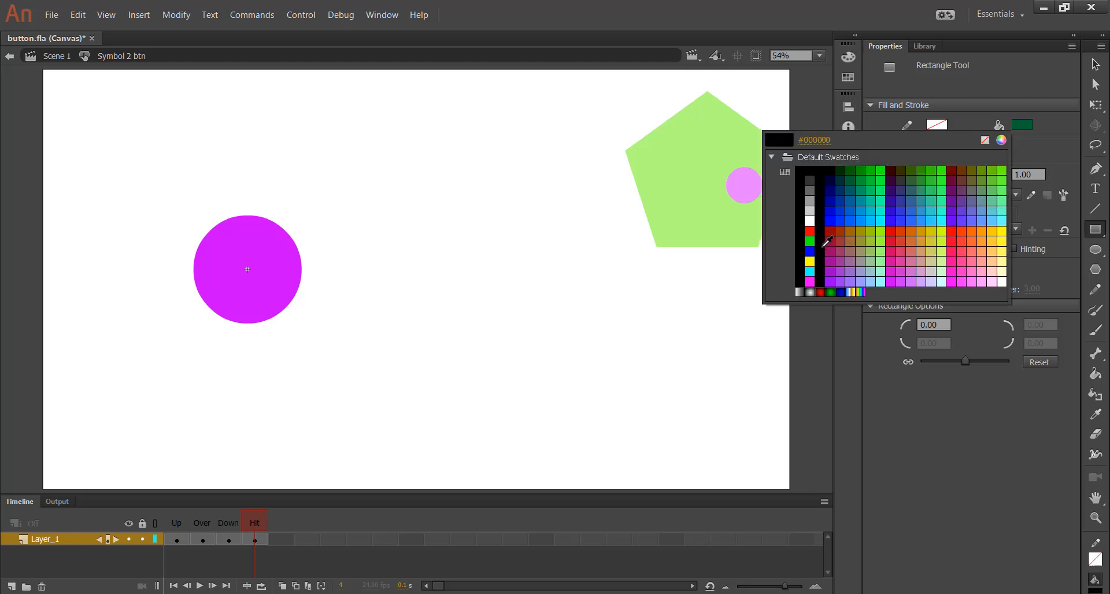
left_click(832, 282)
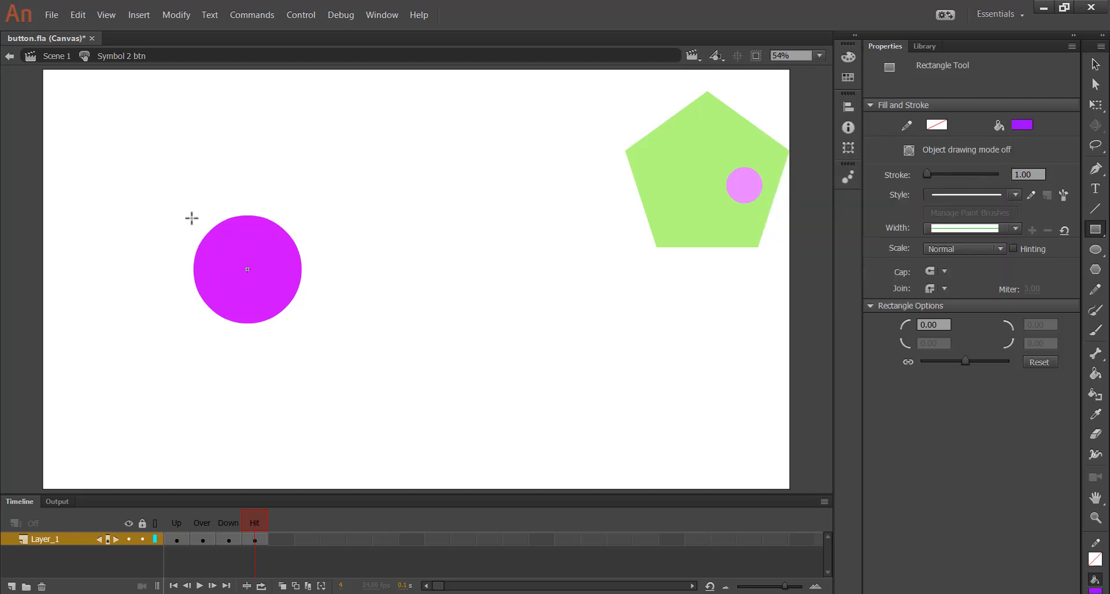
left_click_drag(191, 216, 306, 328)
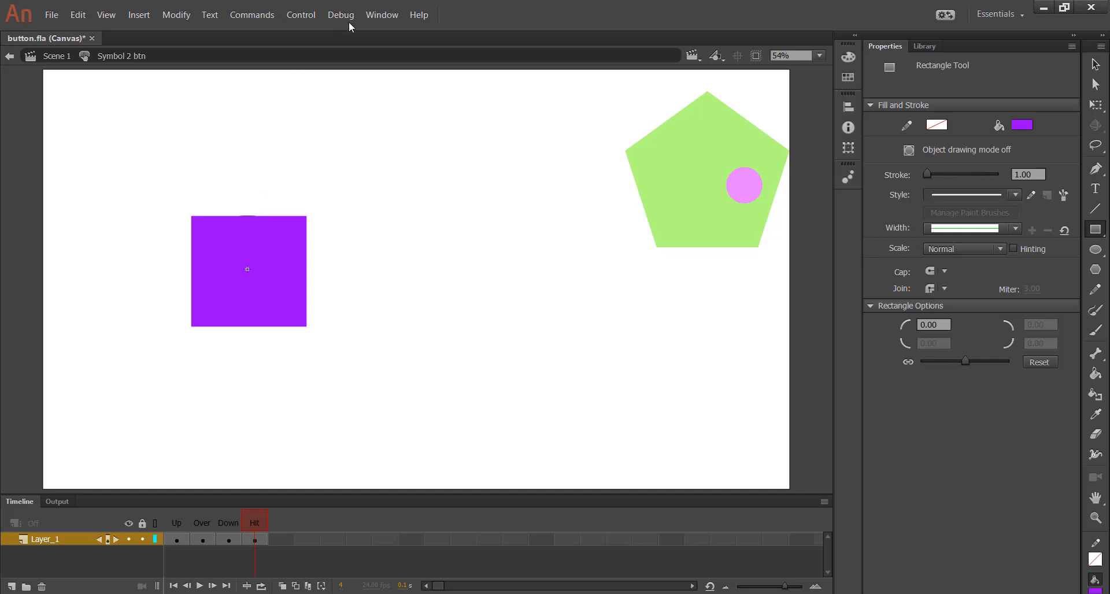
Test the movie again, trying the button just outside the circle's edge within the rectangular hit area, and close the preview
left_click(301, 14)
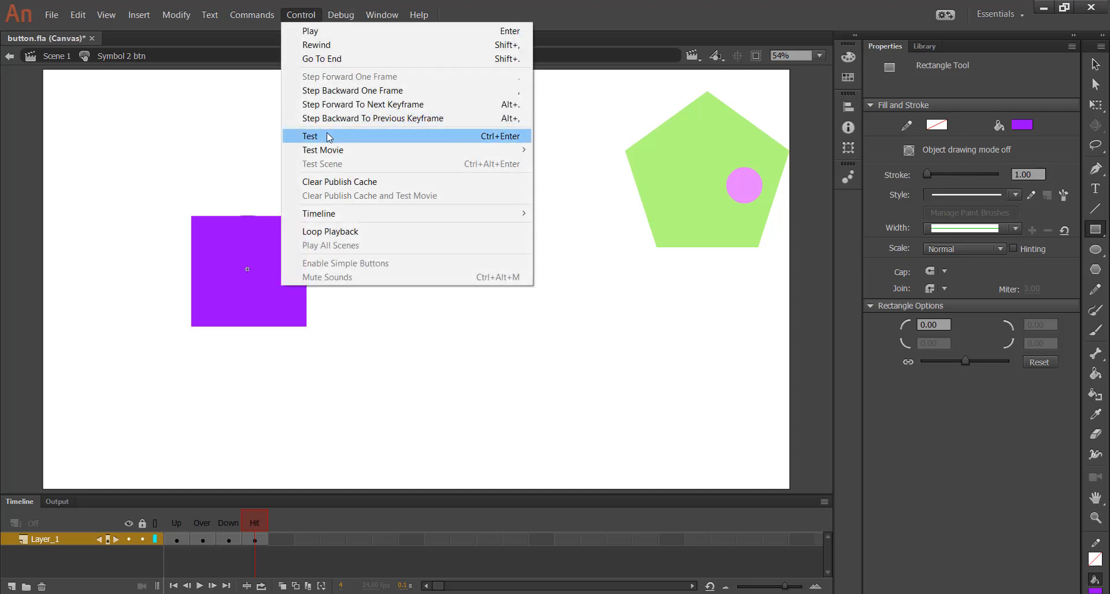
left_click(327, 136)
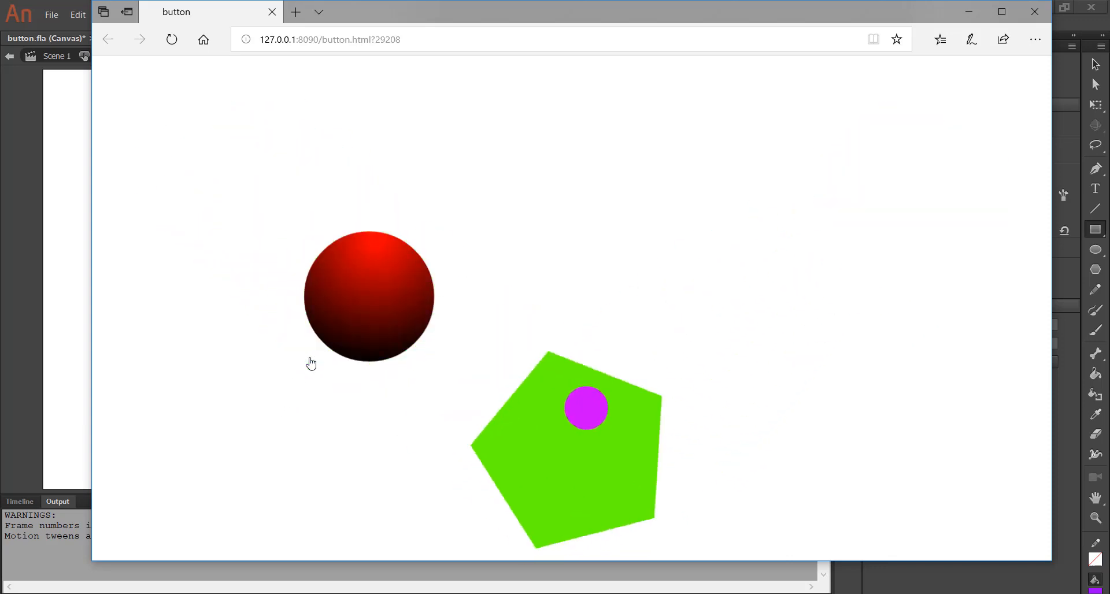
left_click(311, 363)
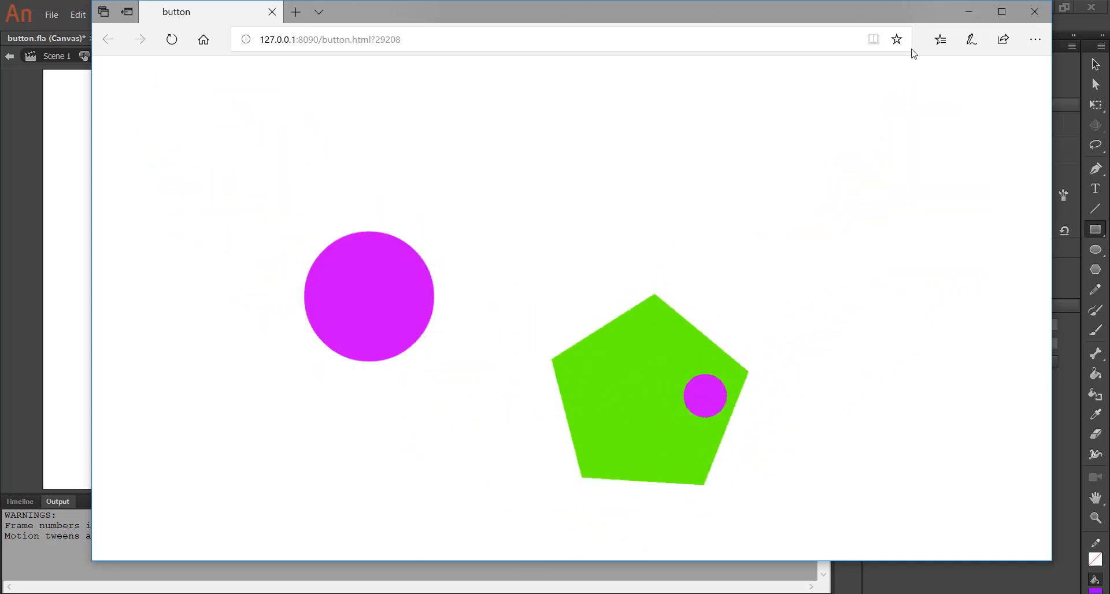
left_click(1034, 12)
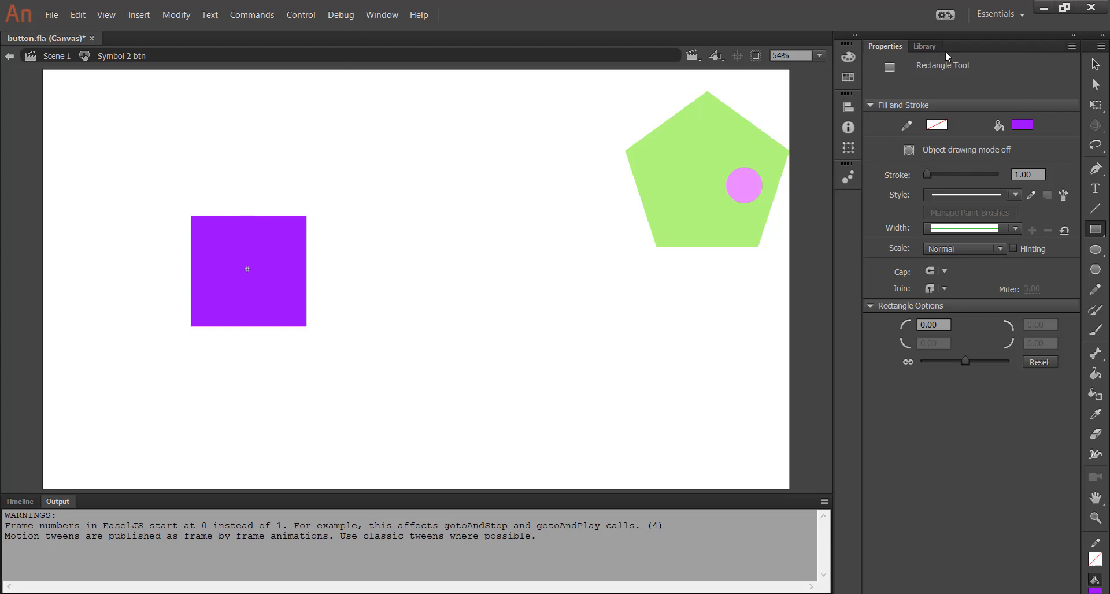
Show the document's library and bring back the button symbol's timeline
left_click(925, 47)
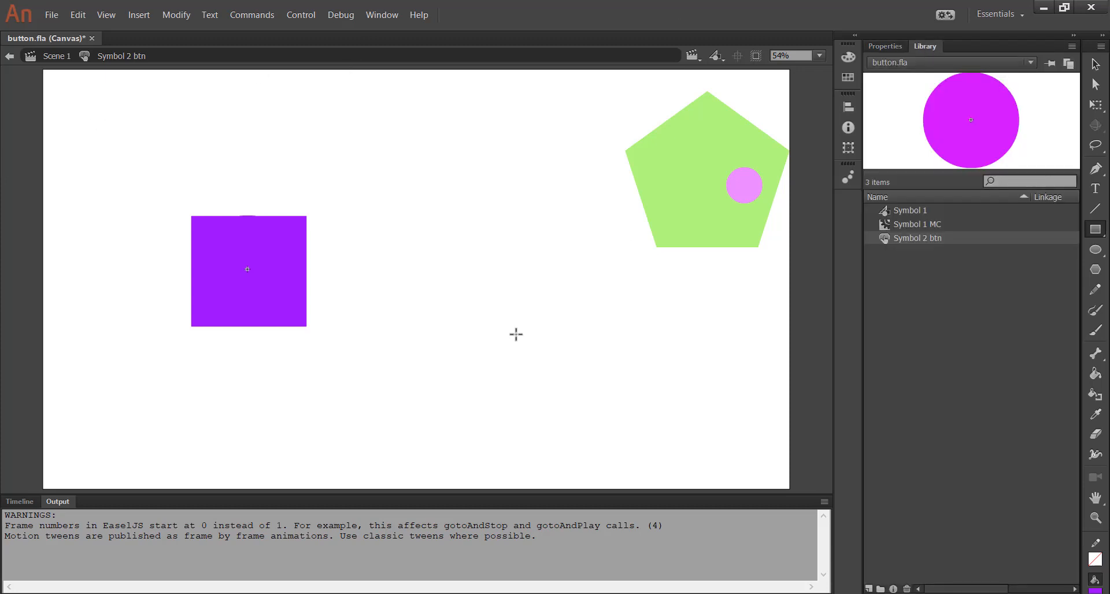
left_click(19, 501)
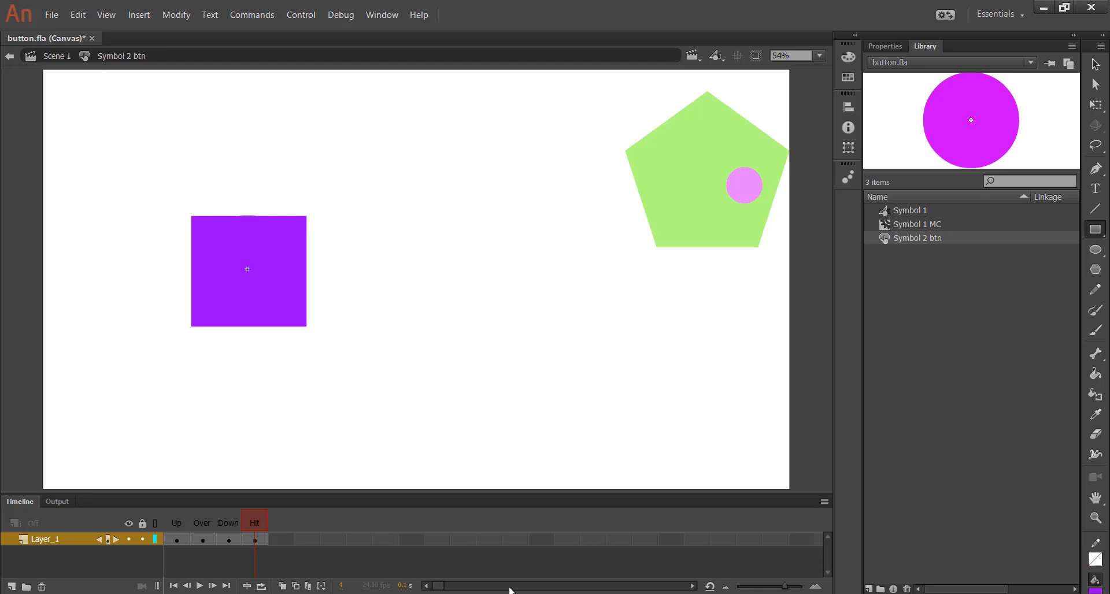
left_click(554, 593)
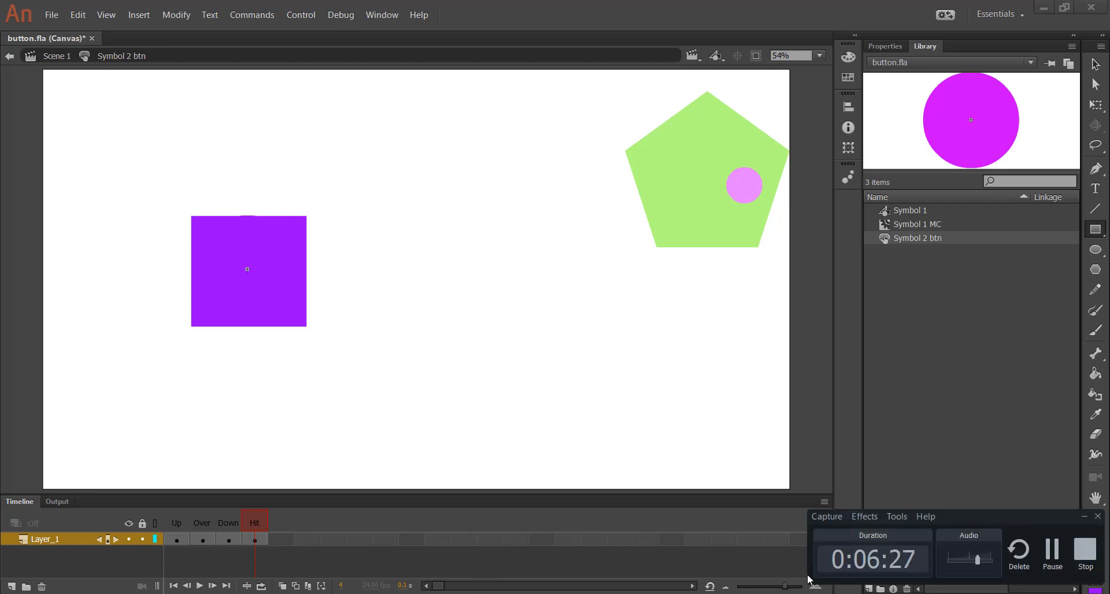
left_click(1017, 556)
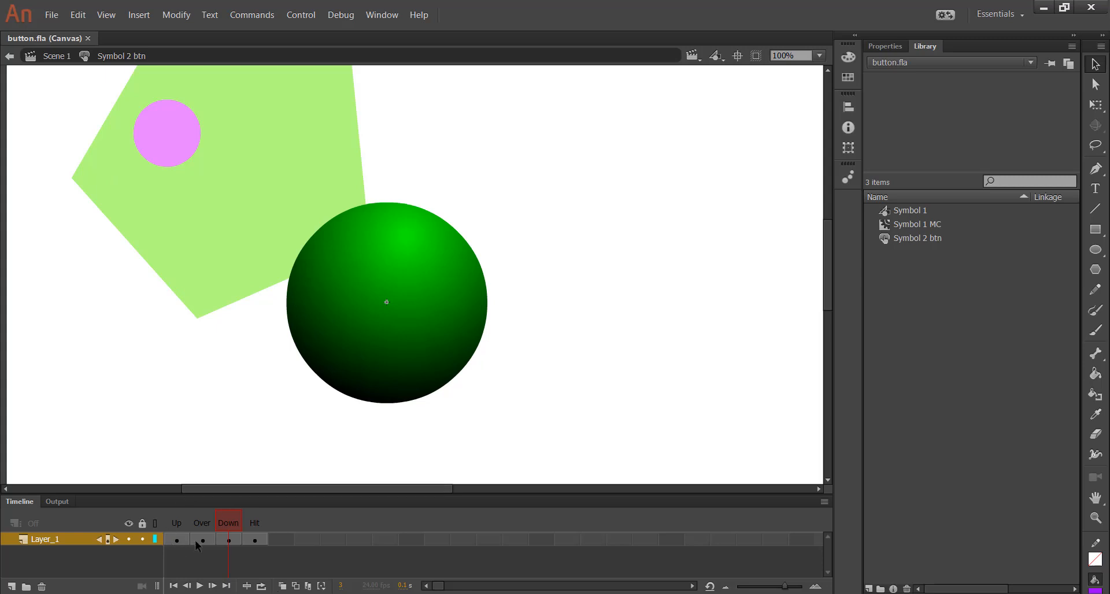
Import click.wav into the library and add the sound to the button's Down frame
left_click(51, 16)
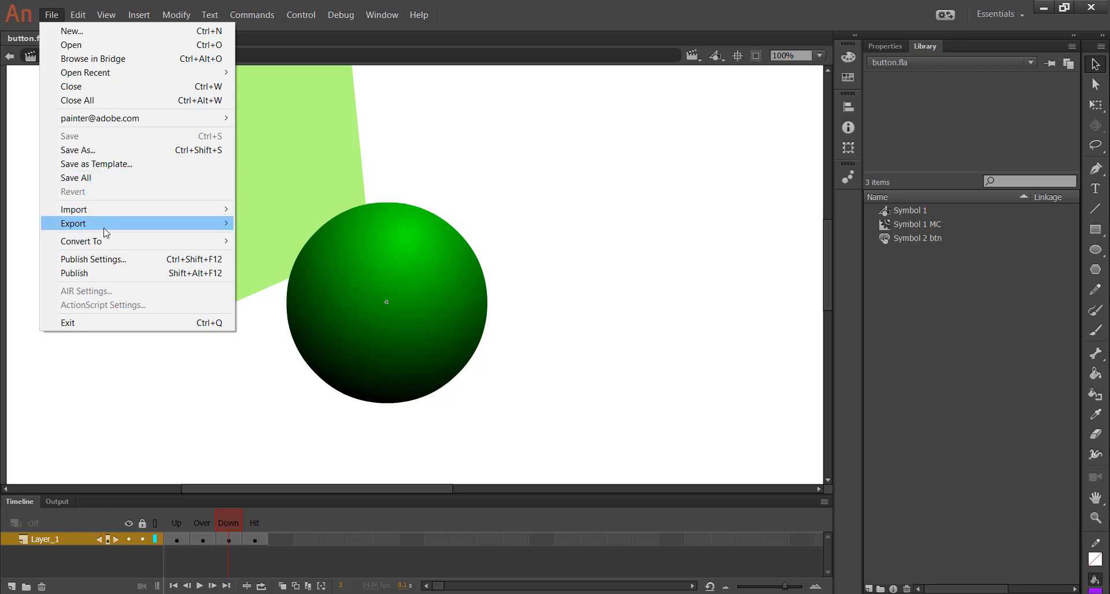
mouse_move(119, 214)
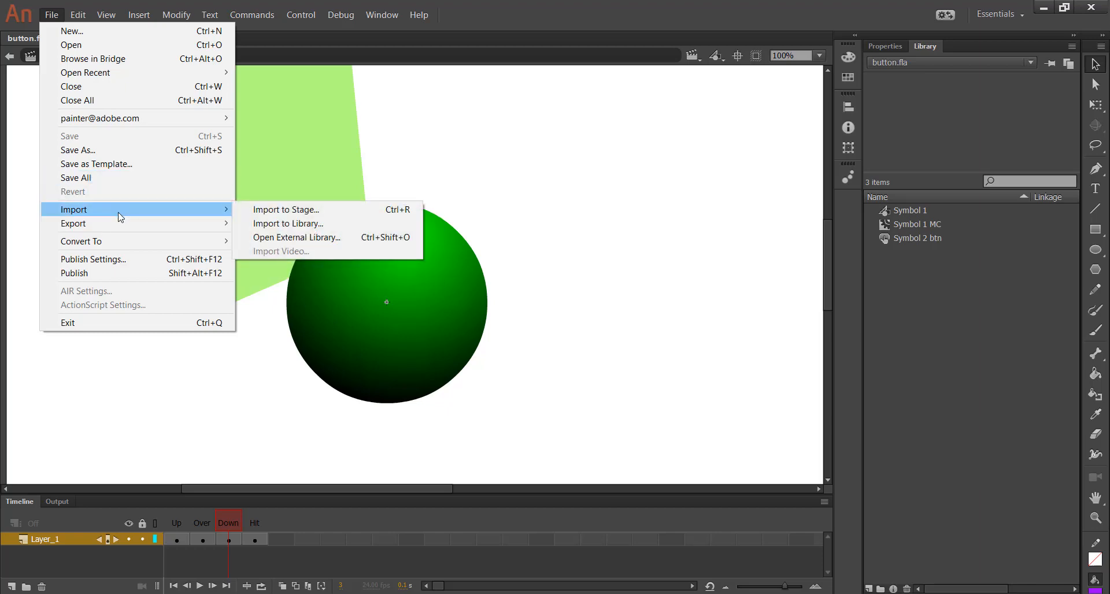
left_click(339, 227)
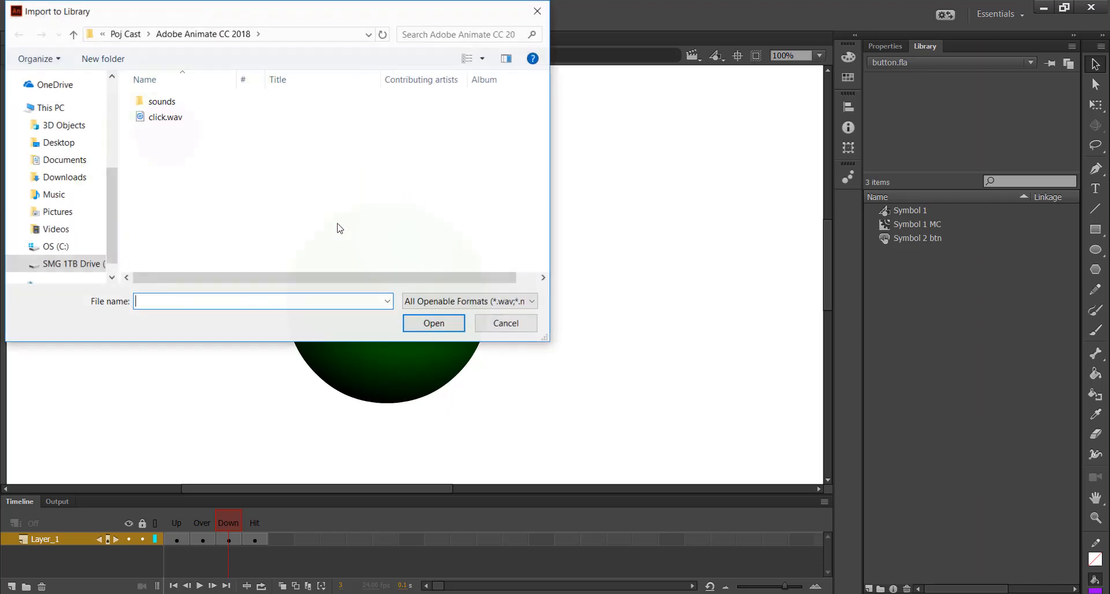
left_click(162, 118)
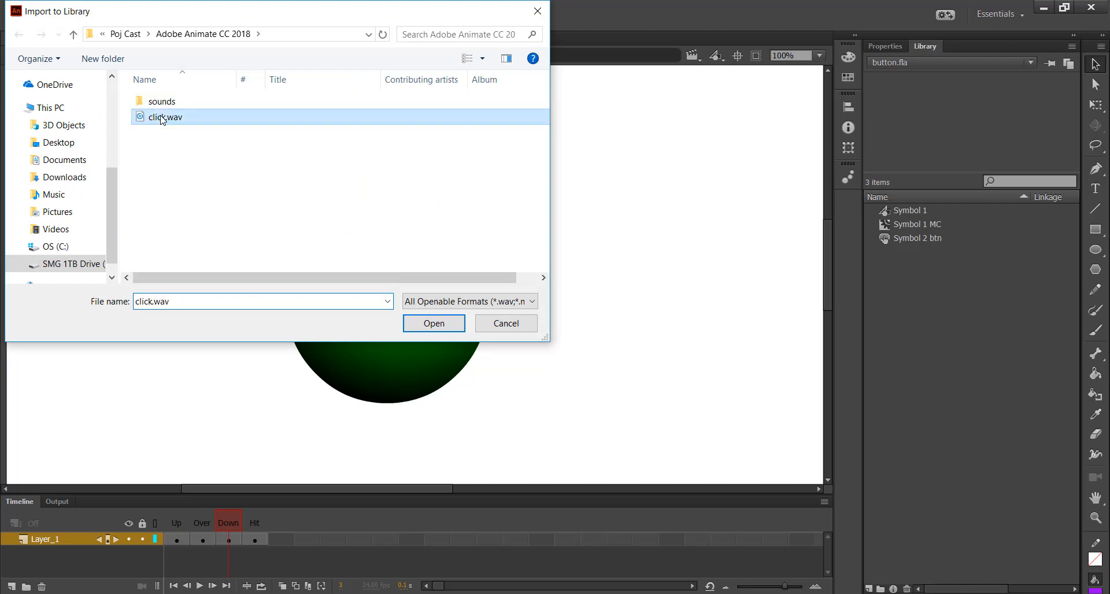
left_click(428, 325)
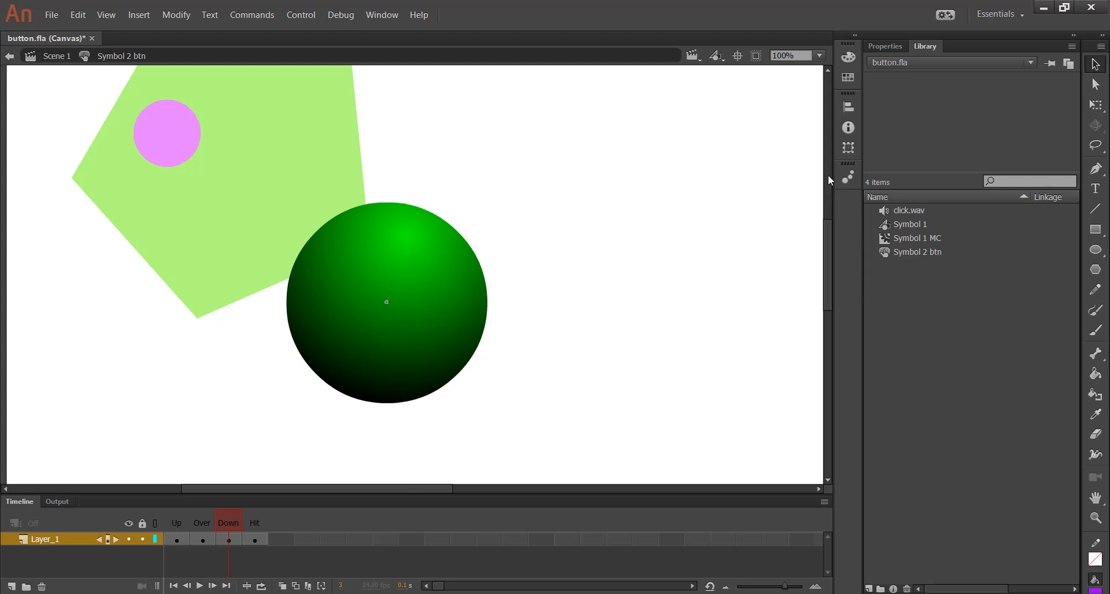
left_click_drag(900, 209, 442, 290)
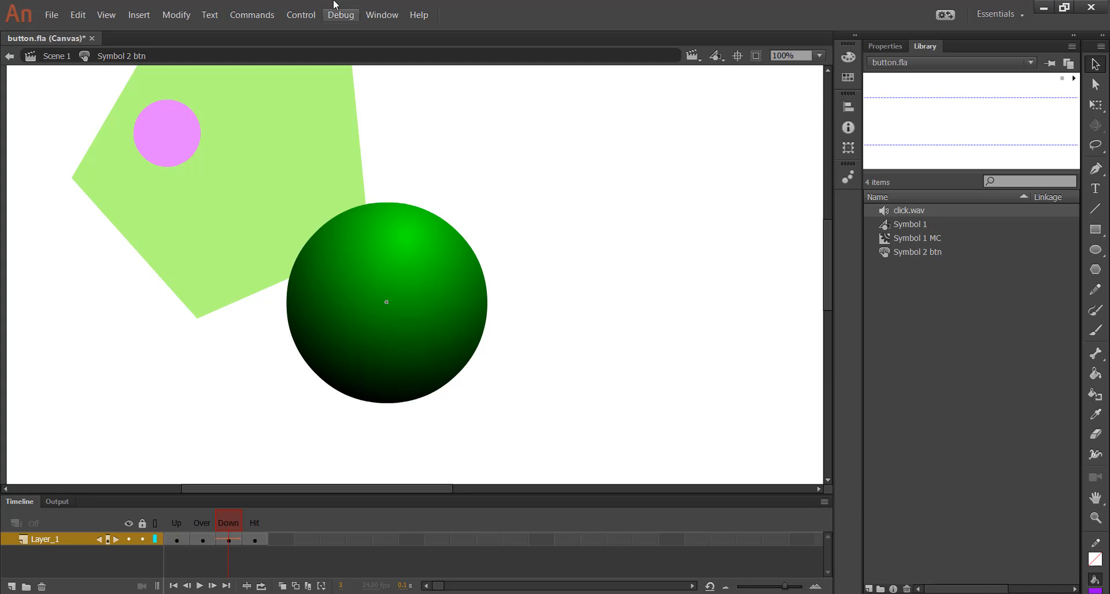
Test the circular button with its click sound in the browser preview, close it, and return to Scene 1
left_click(305, 22)
left_click(324, 139)
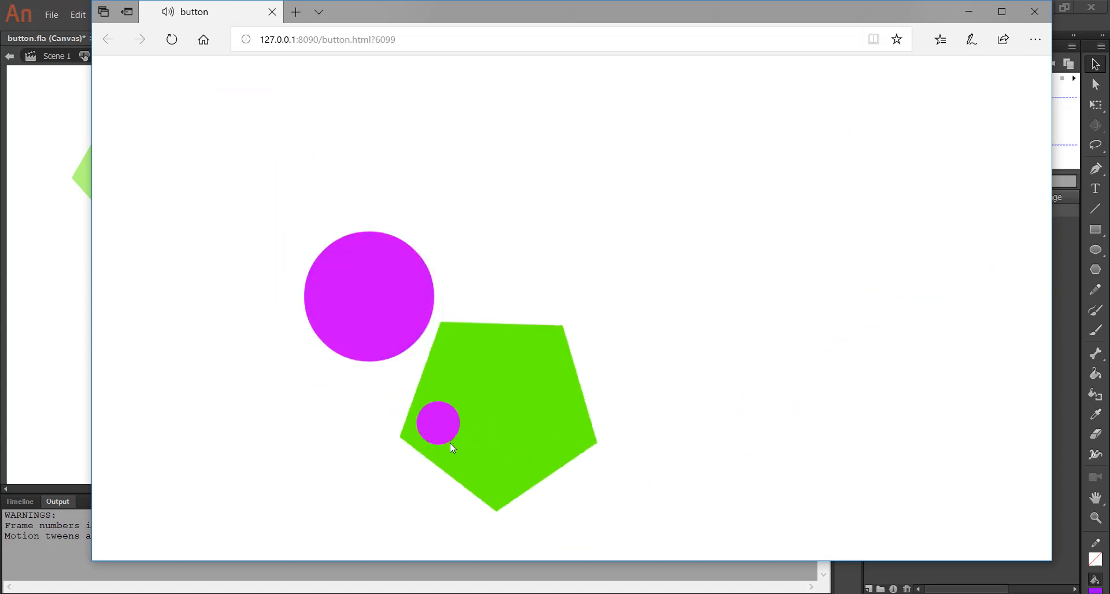
left_click(403, 343)
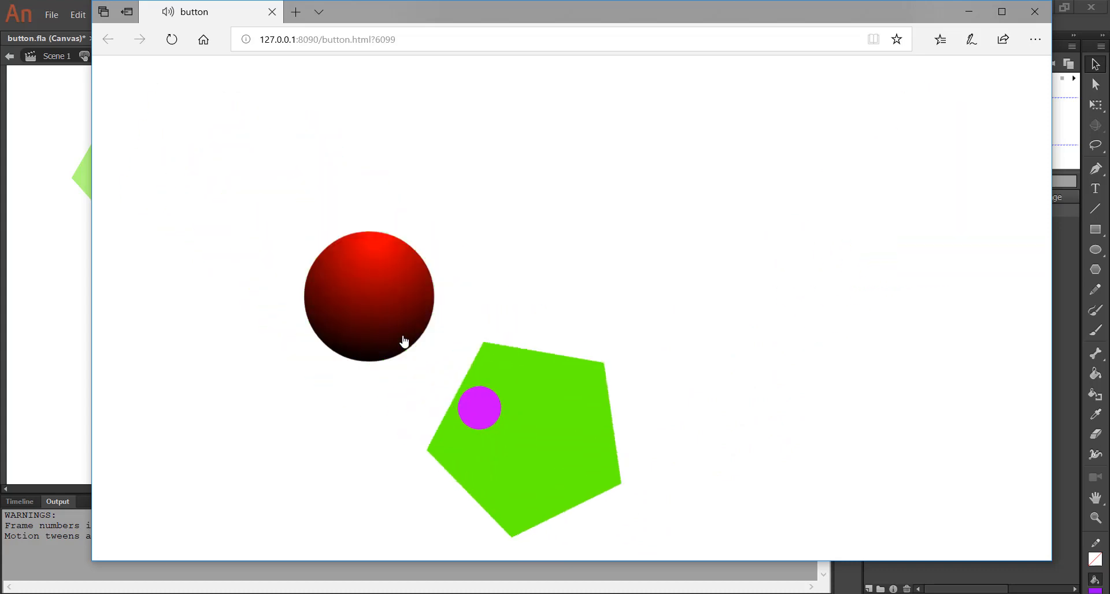
left_click(402, 341)
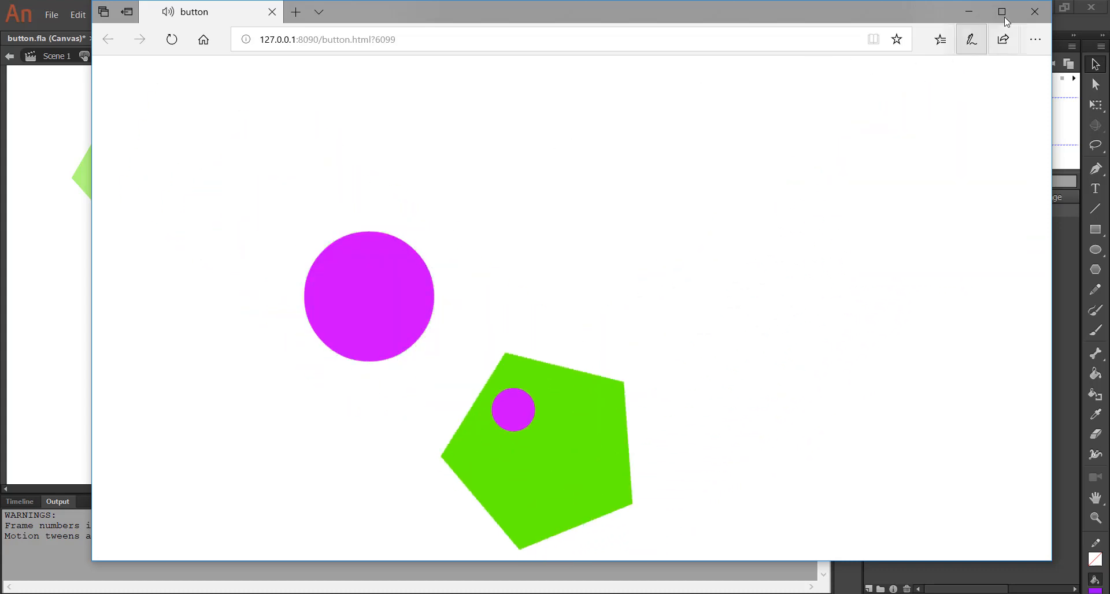
left_click(1036, 10)
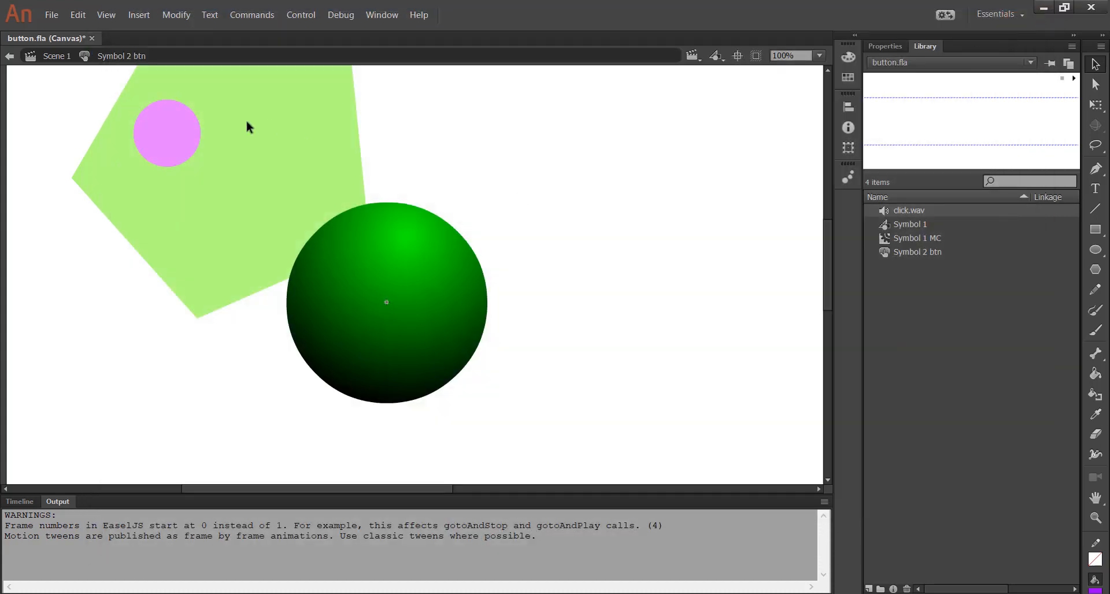
left_click(46, 57)
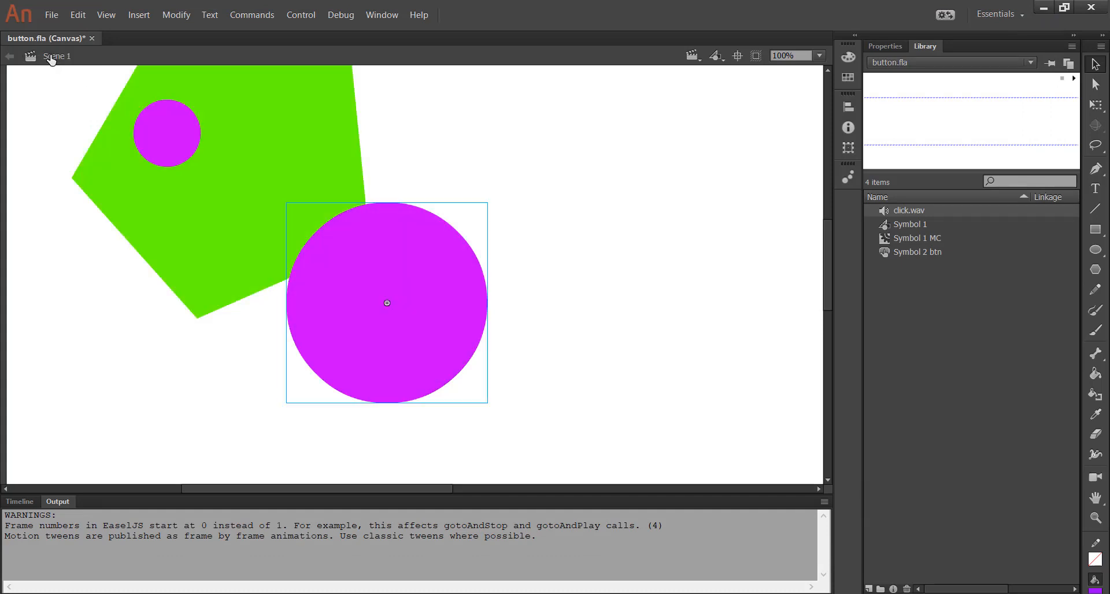
Save button.fla and return the main timeline's playhead to frame 1
left_click(53, 16)
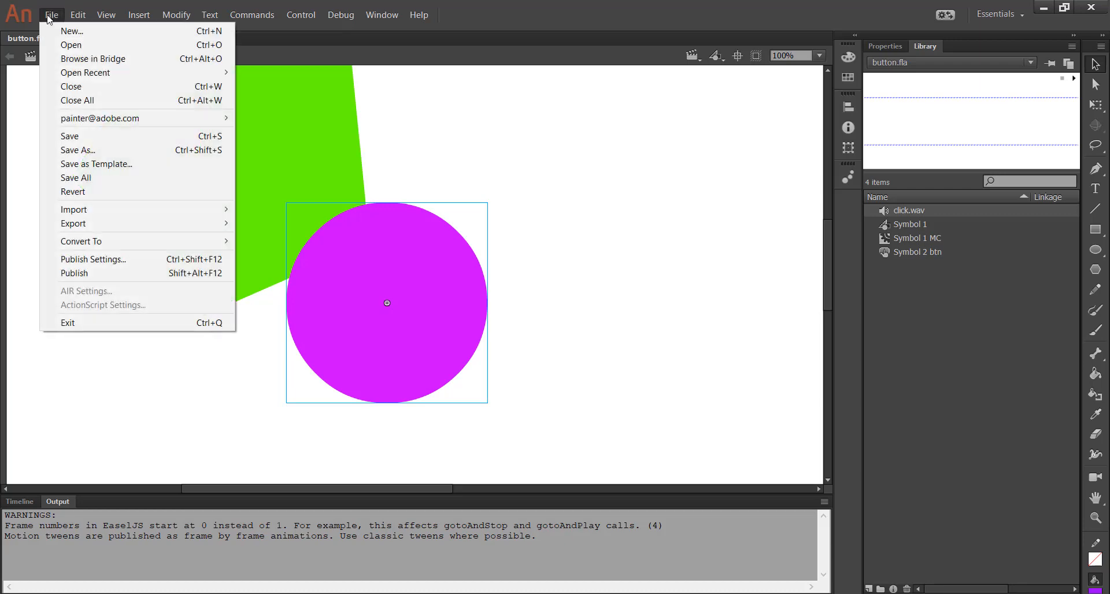
left_click(80, 138)
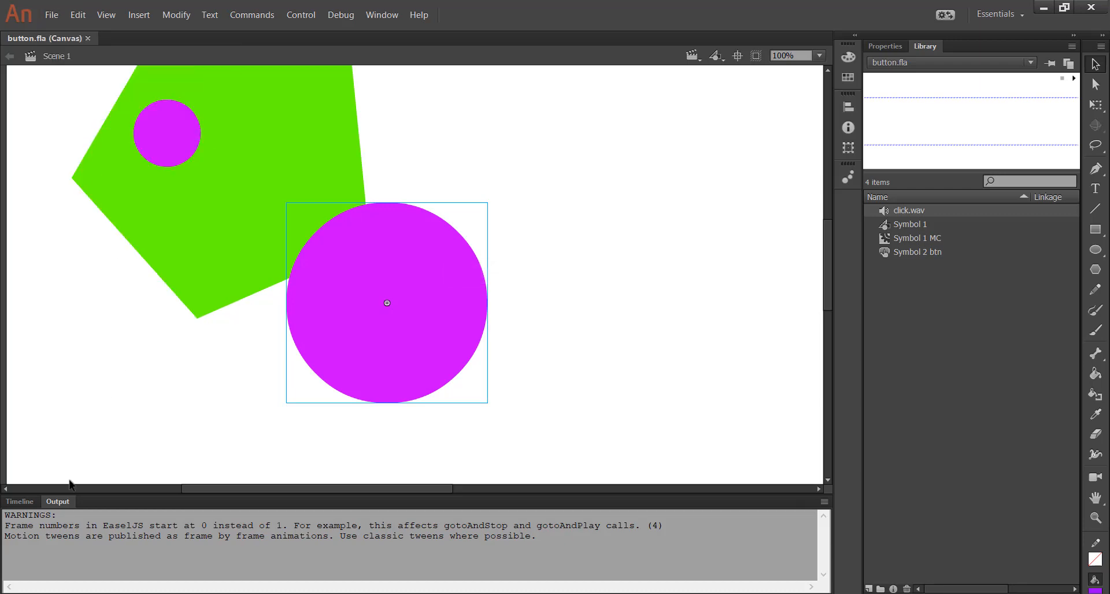
left_click(17, 502)
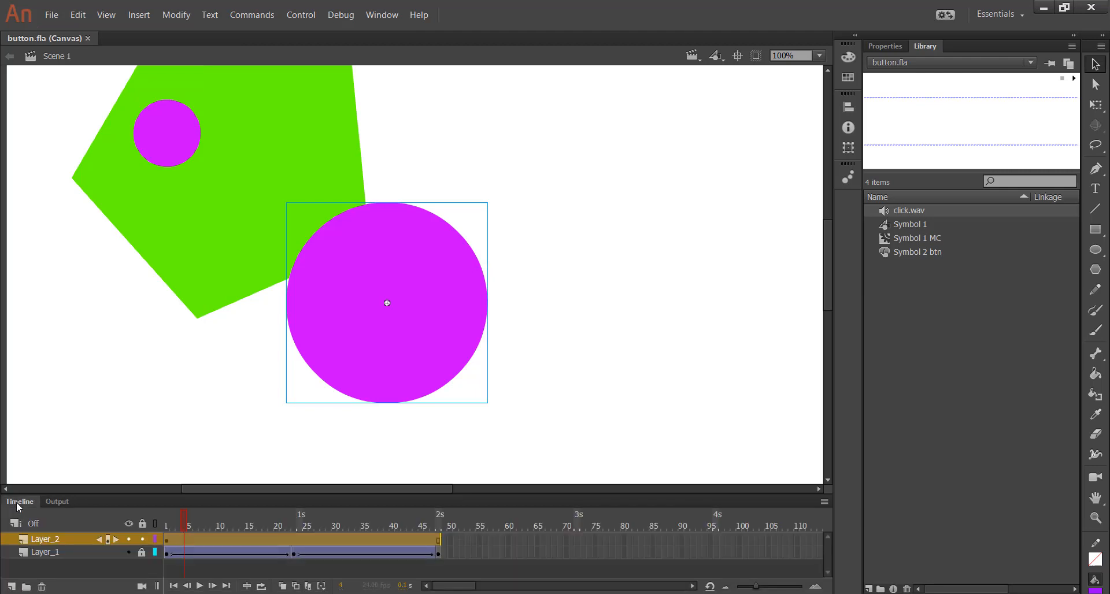
left_click_drag(185, 515, 146, 512)
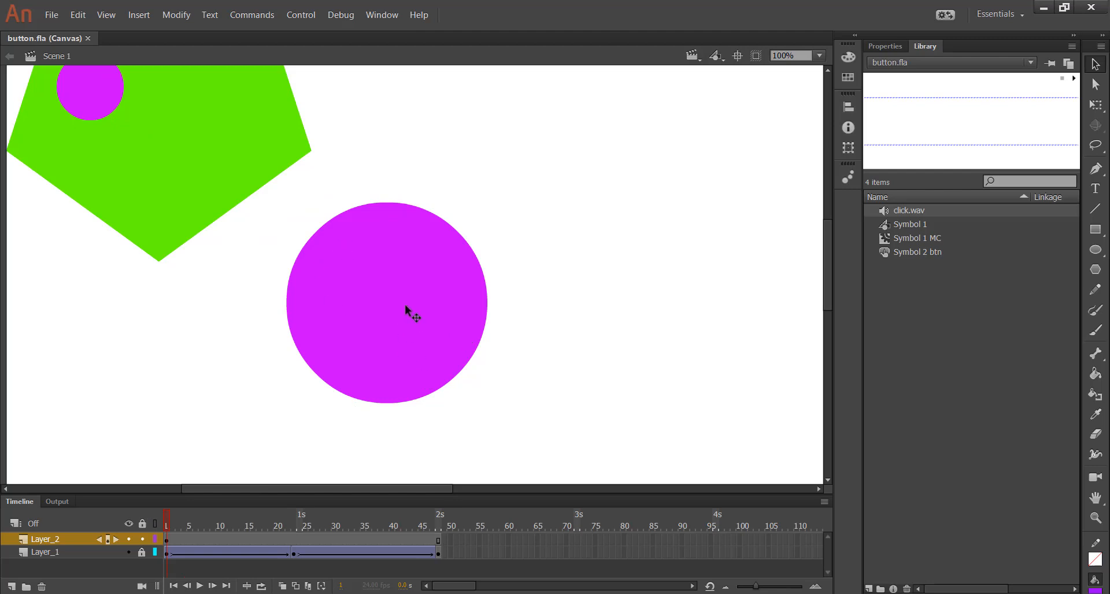
Open the large circle's button symbol for editing, lock its Layer_1 and add a new layer above it
double_click(414, 347)
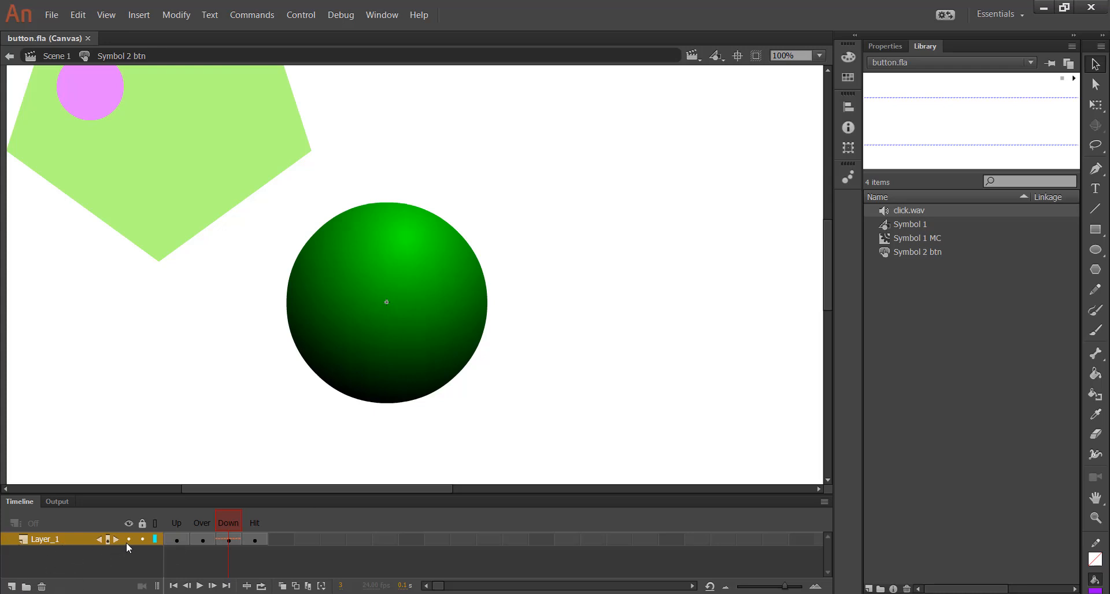
left_click(141, 539)
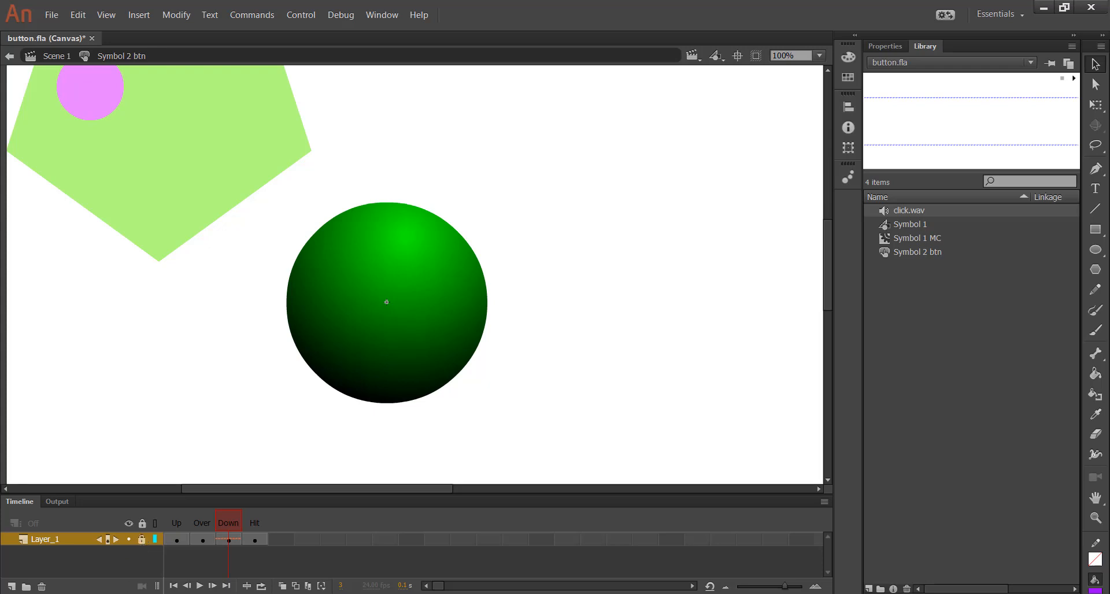
left_click(11, 587)
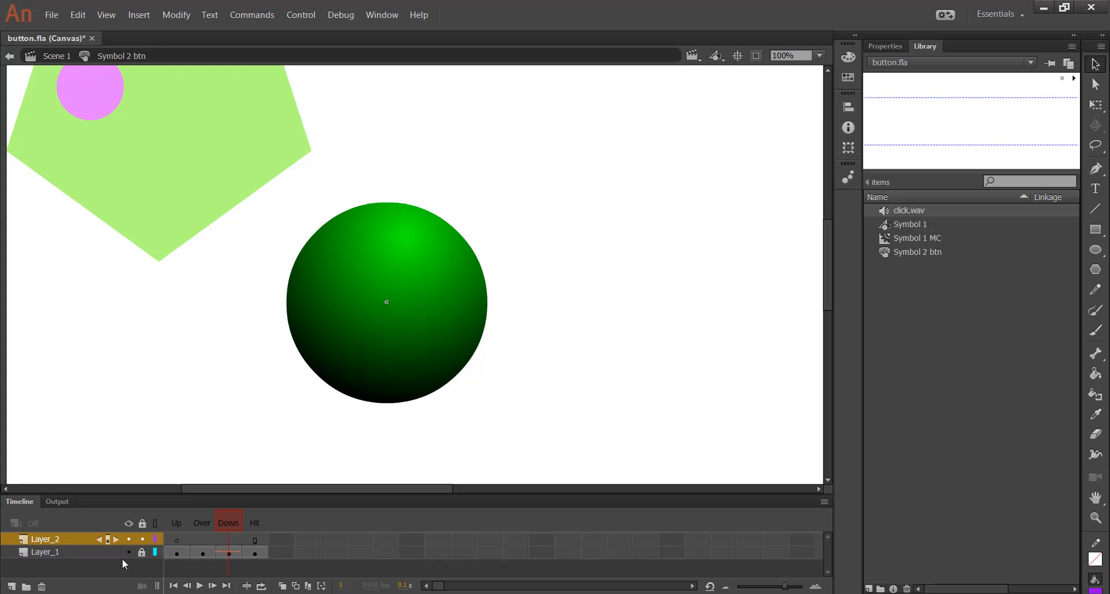
Add the text label "Main" over the circle in the new layer's Up frame
left_click(171, 536)
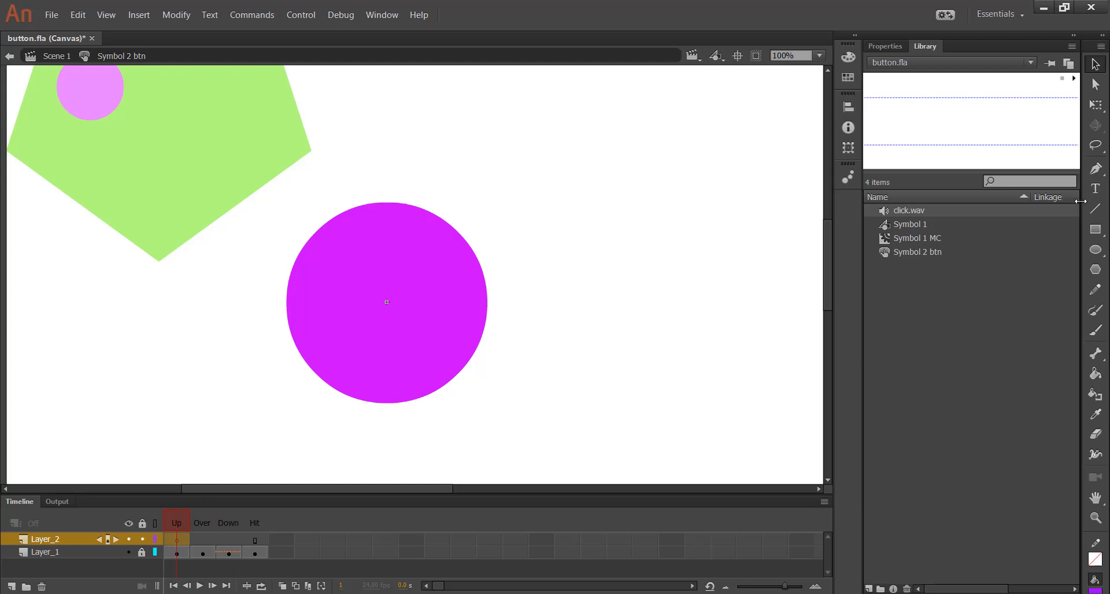
left_click(1095, 188)
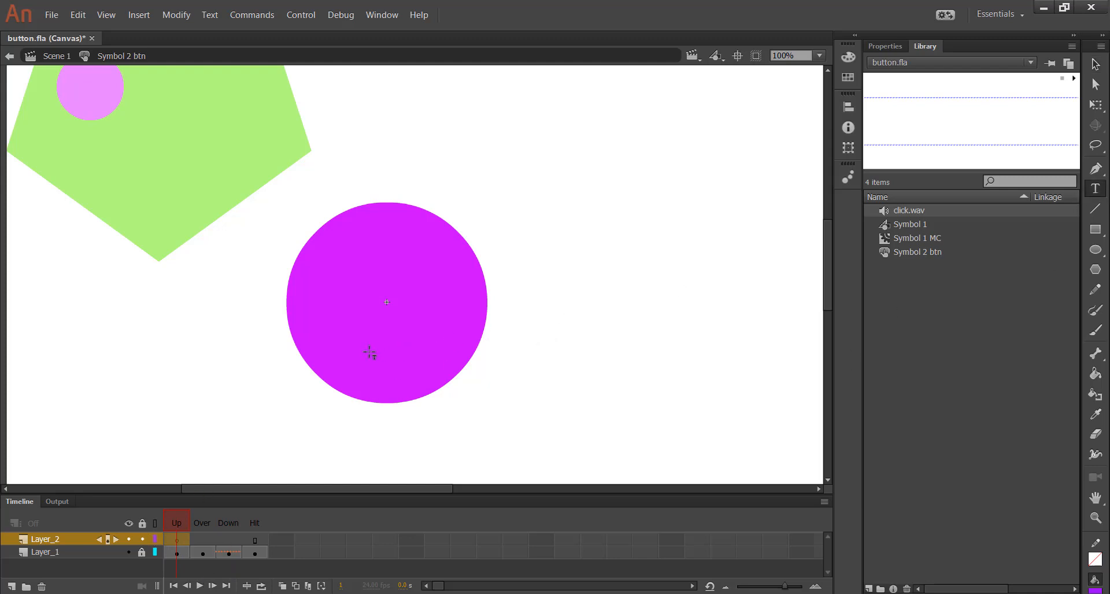
left_click(327, 329)
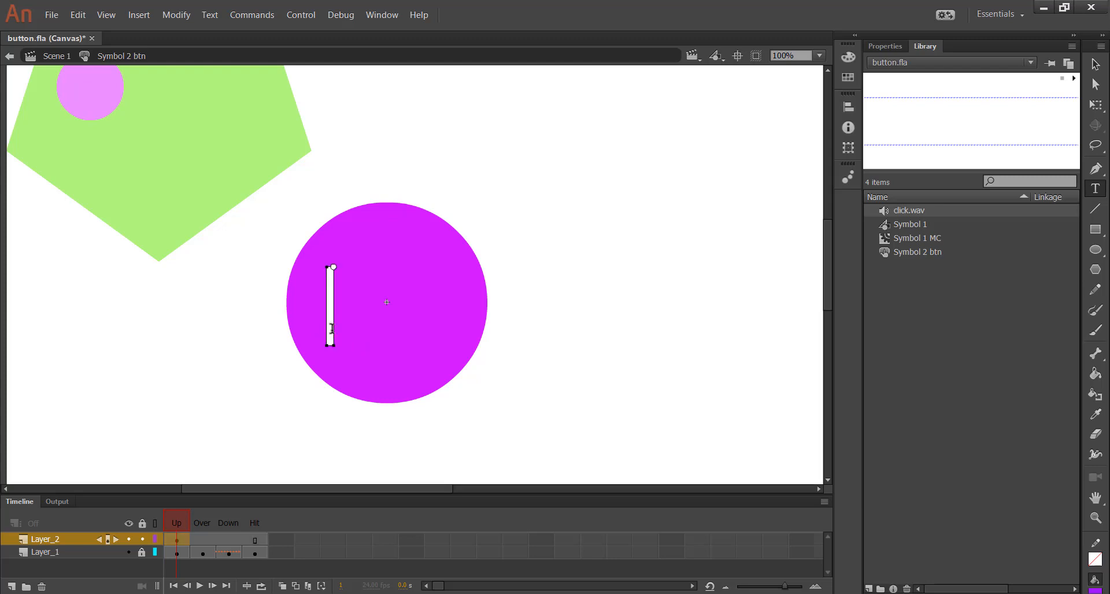
type("Mai")
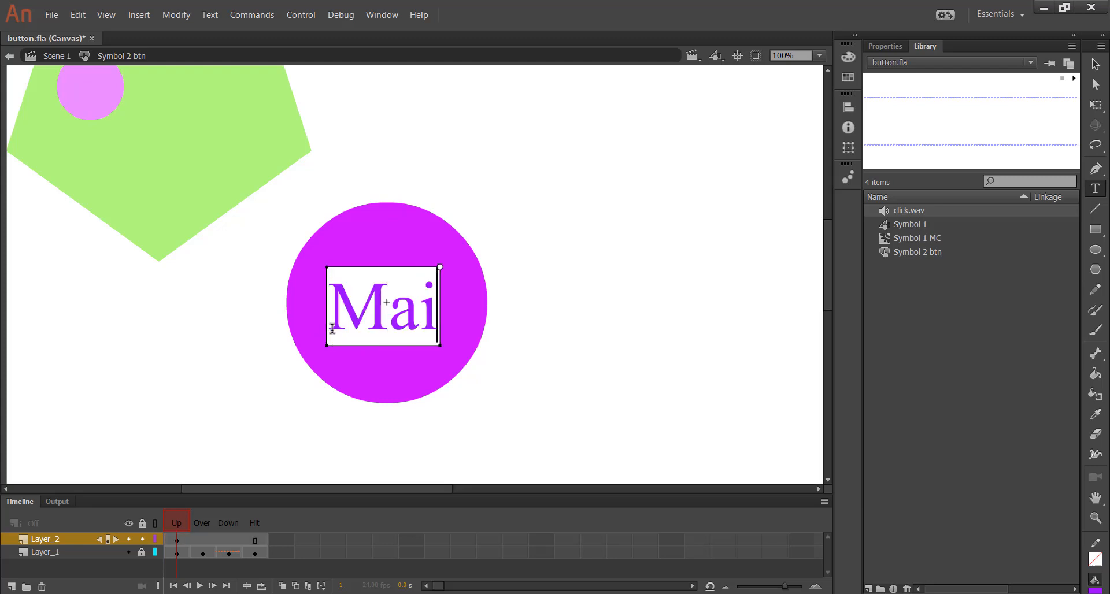
type("n")
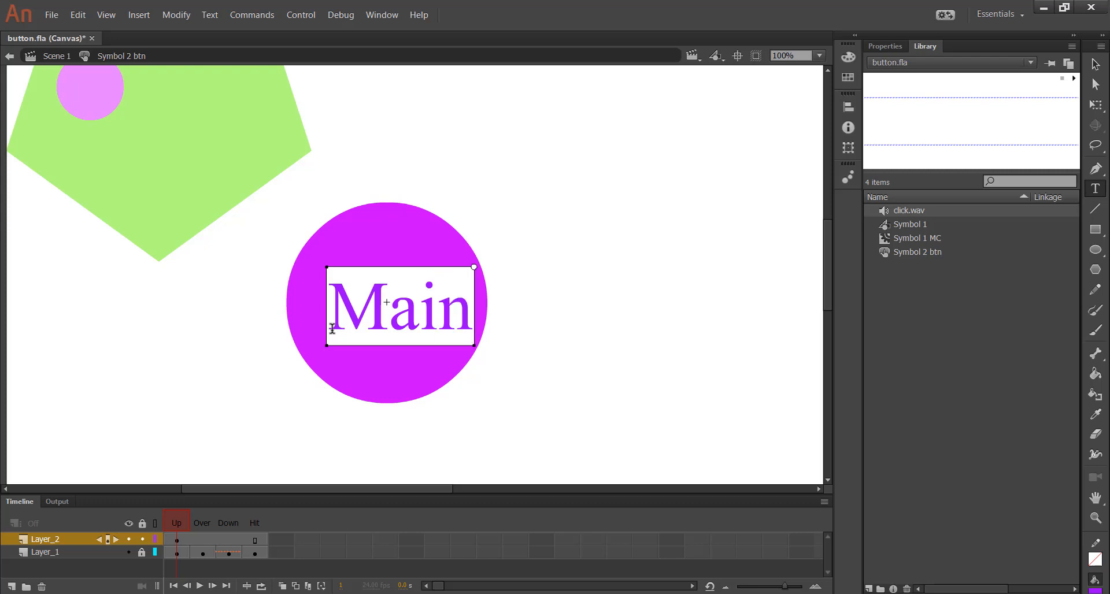
Set the "Main" label's color to white and move the label slightly left to center it on the circle
key("ctrl+a")
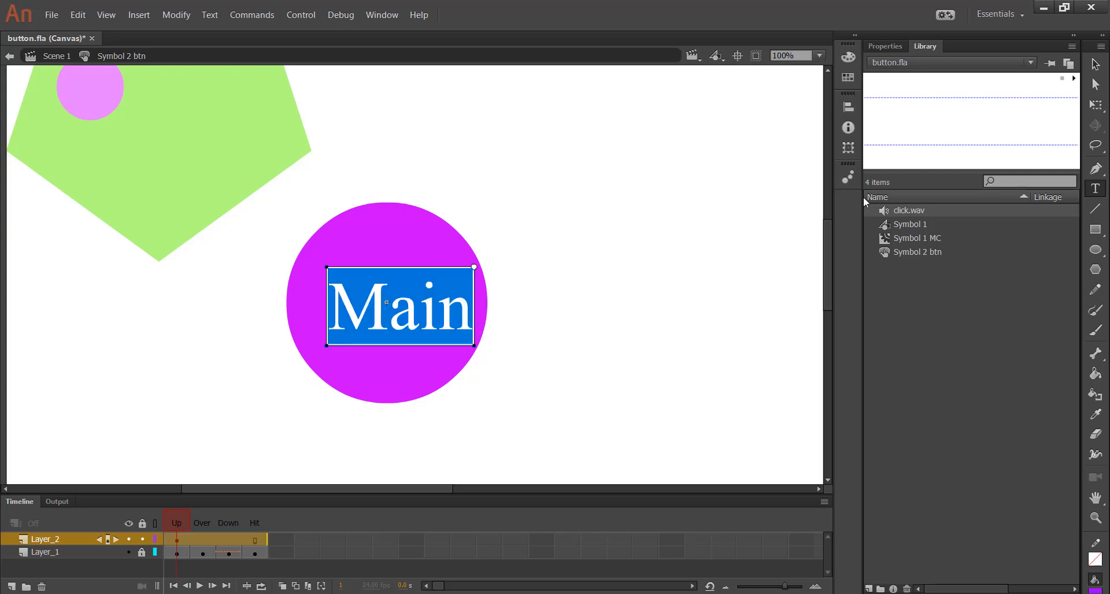
left_click(887, 44)
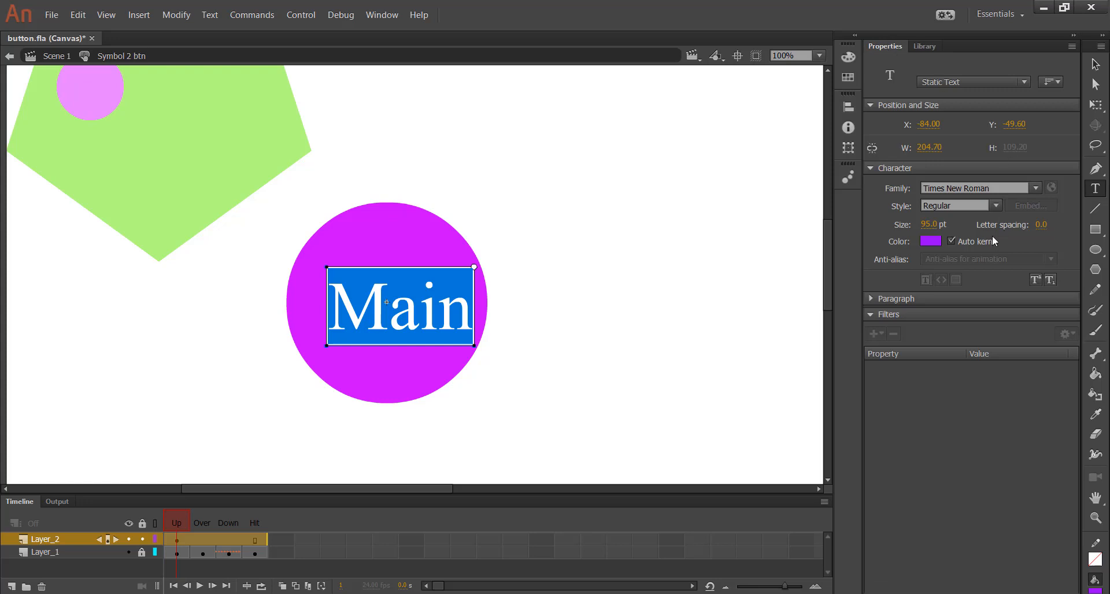
left_click(930, 242)
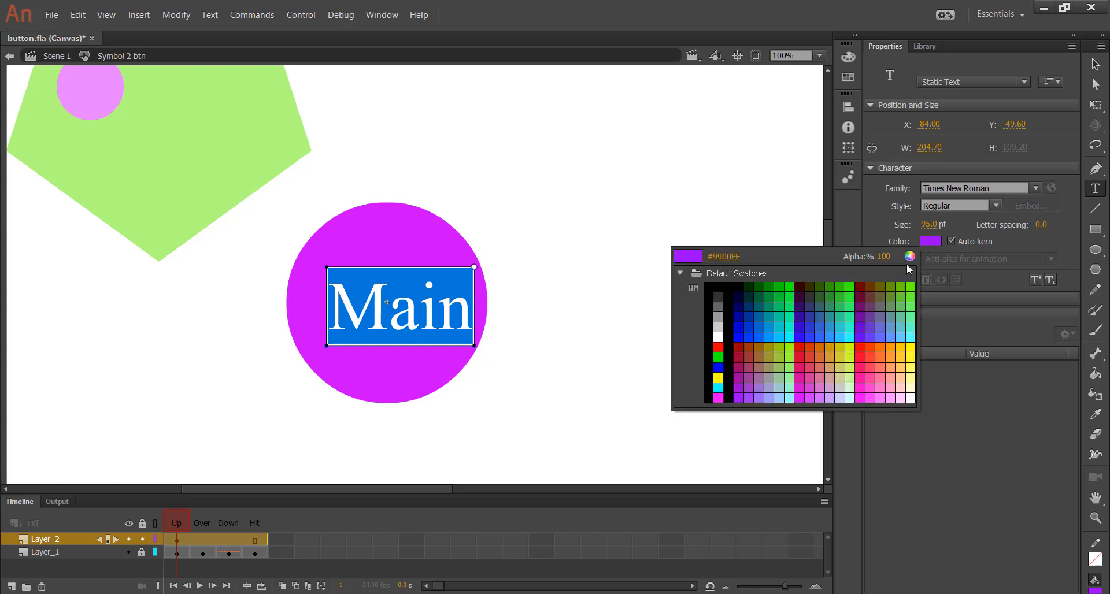
left_click(718, 337)
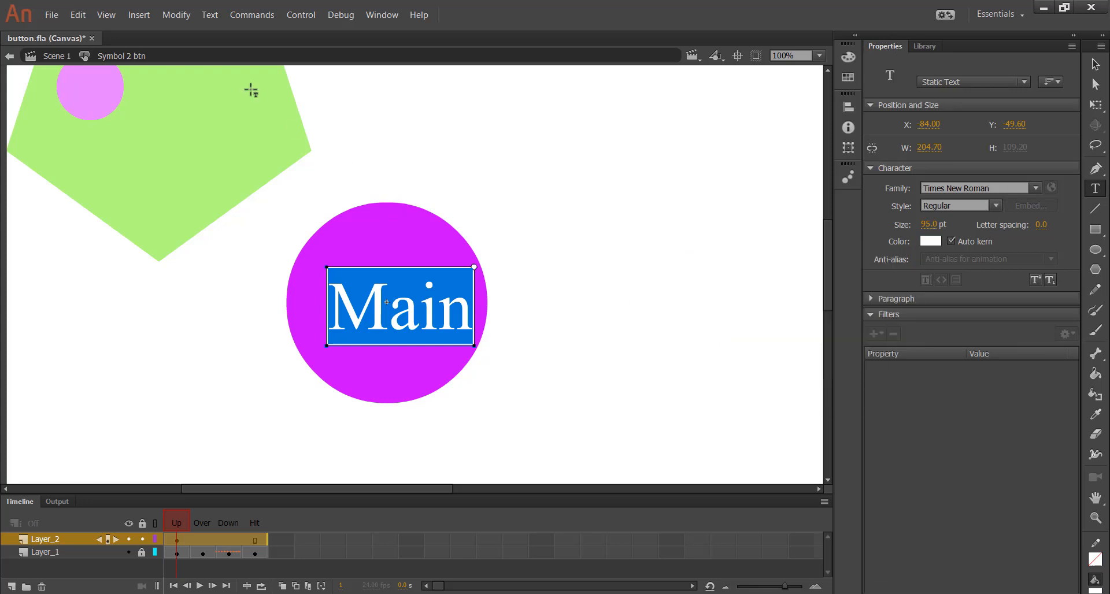
left_click(1094, 64)
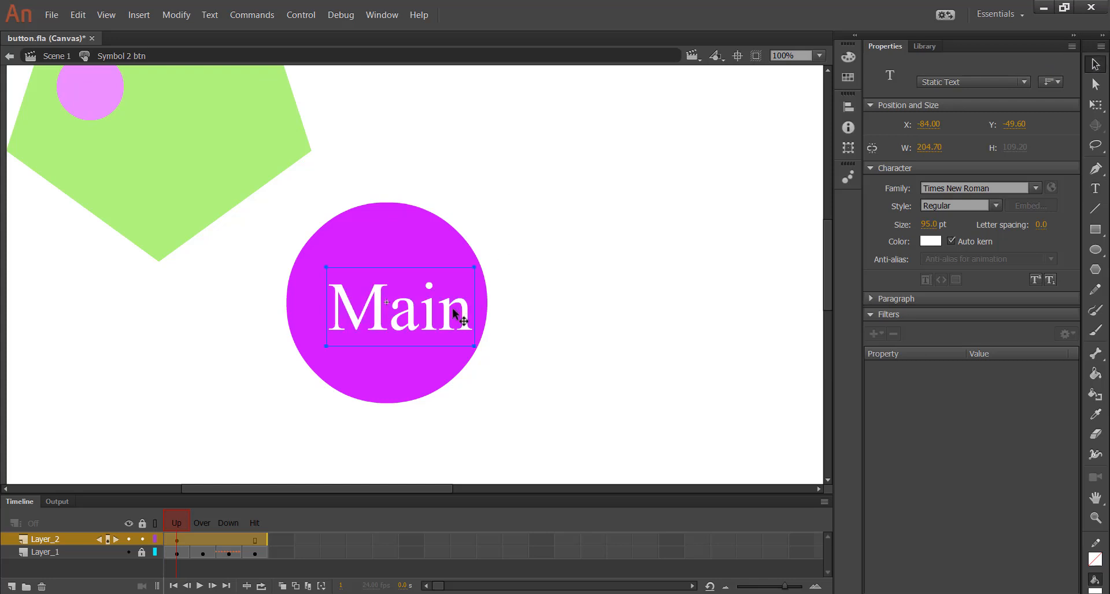
left_click_drag(426, 324, 416, 324)
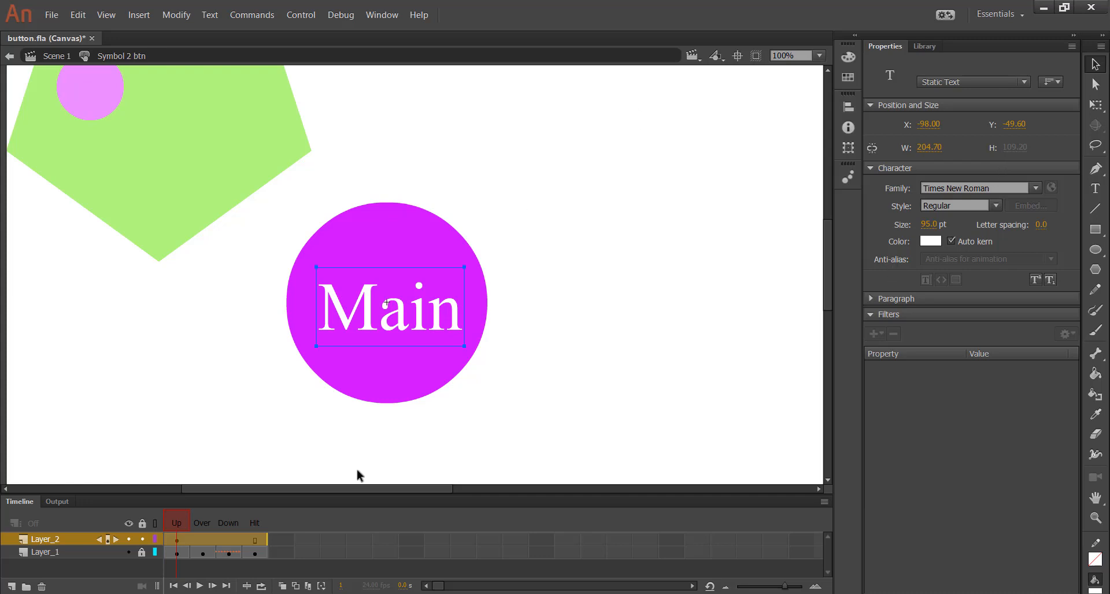
Check the label in the button's Over, Down, Hit and Up frames and return to Scene 1
left_click(203, 522)
left_click(240, 522)
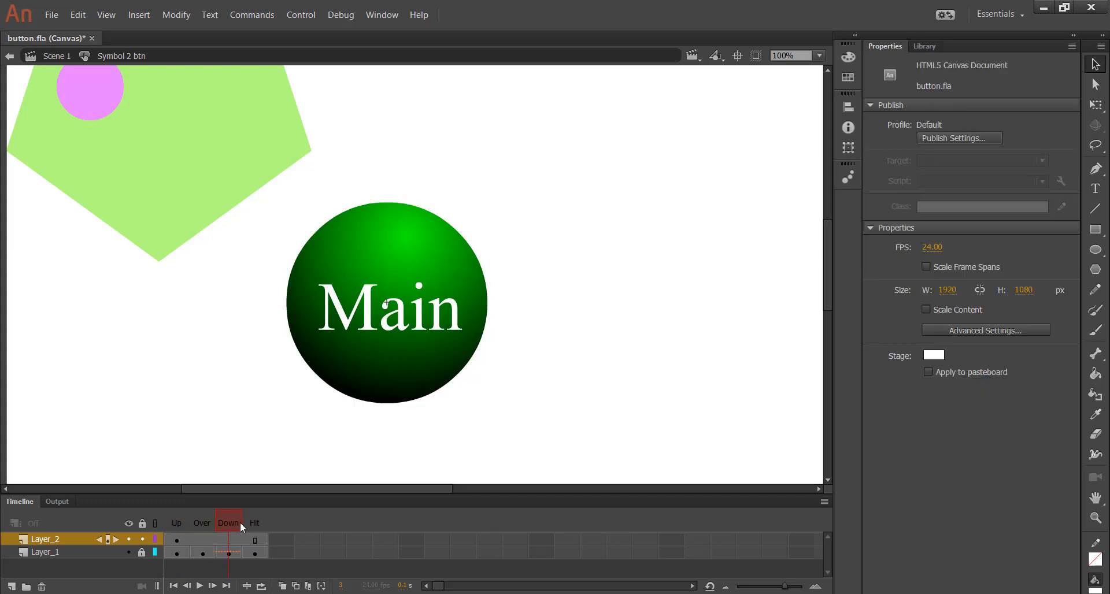
left_click(261, 520)
left_click(196, 524)
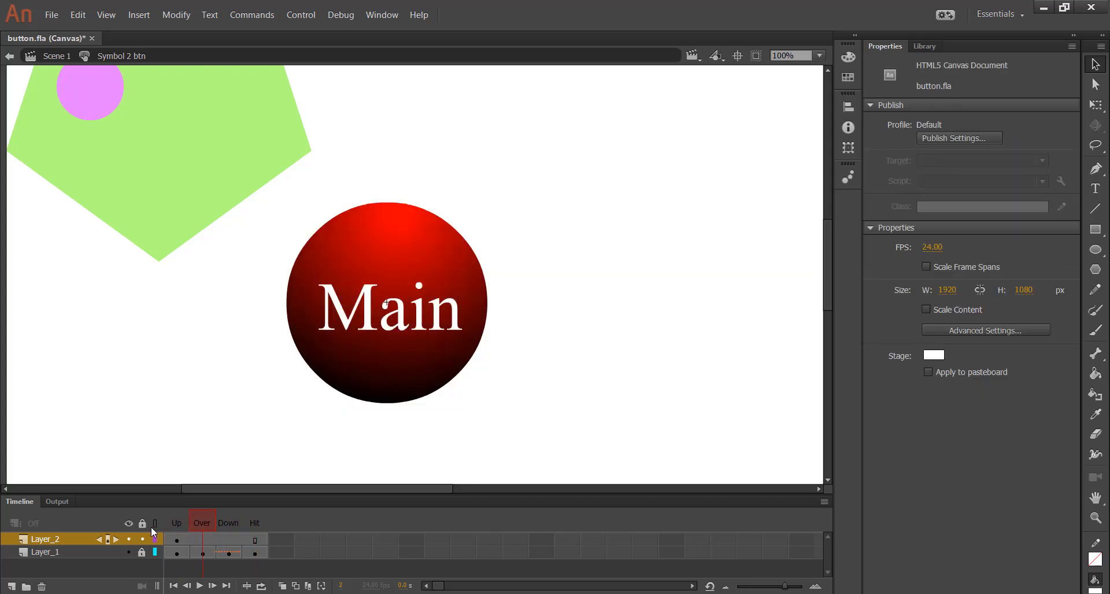
left_click(177, 525)
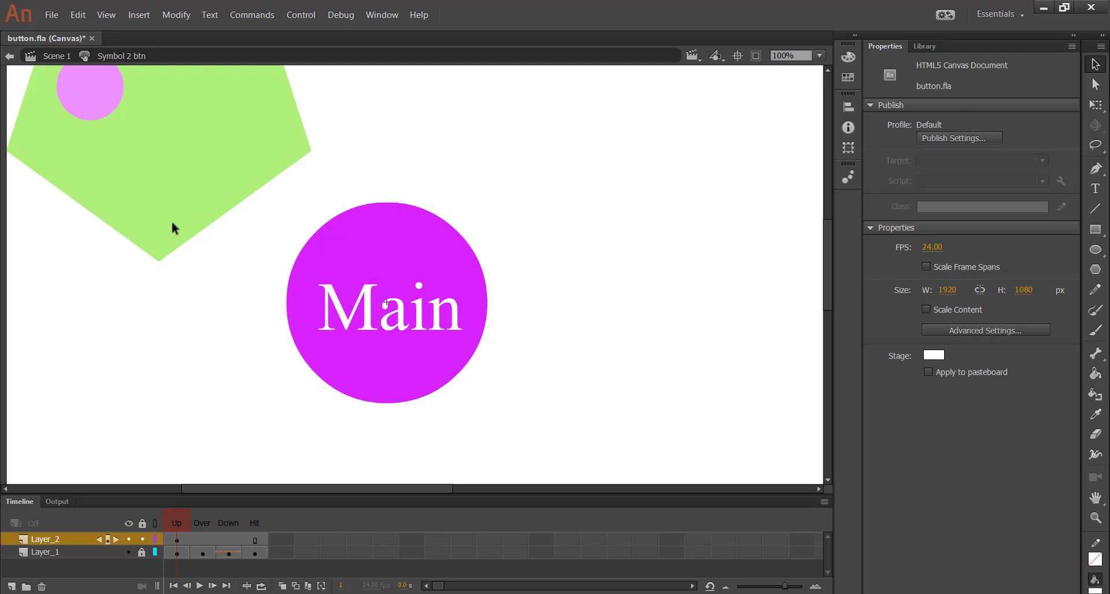
left_click(47, 58)
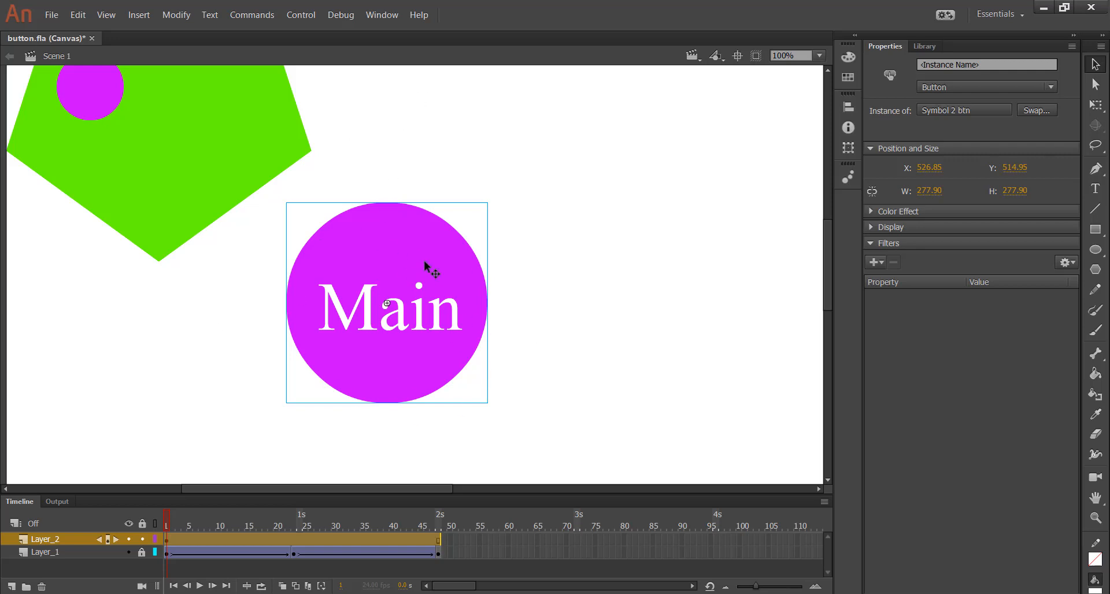
Apply the HTML5 Canvas code snippet "Click to Go to Web Page" to the Main button, accepting an automatically created instance name
left_click(381, 14)
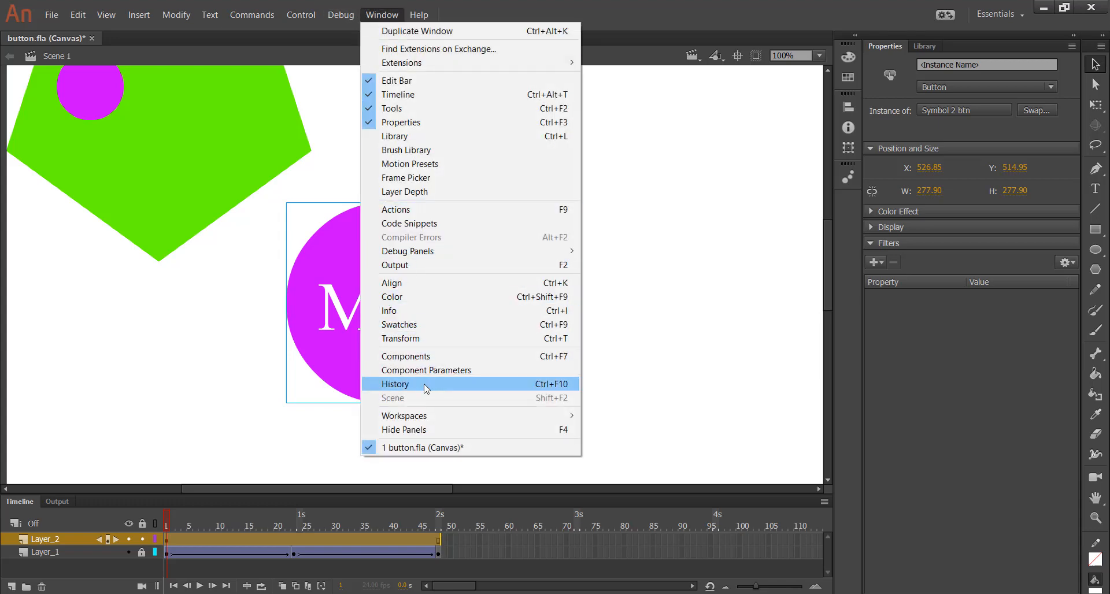
left_click(442, 223)
left_click_drag(542, 249, 673, 141)
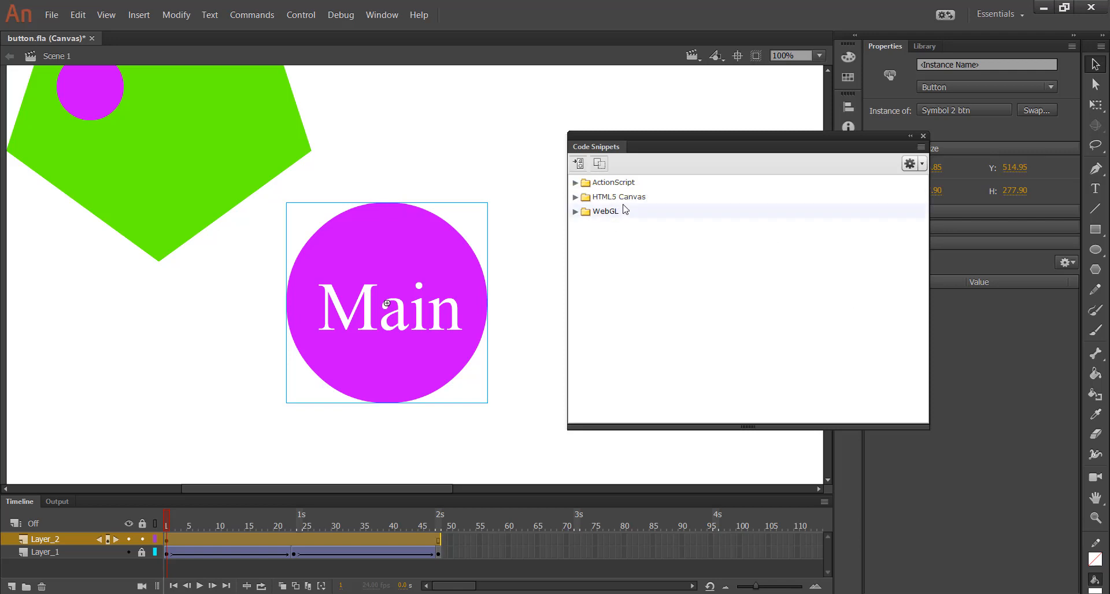
left_click(575, 197)
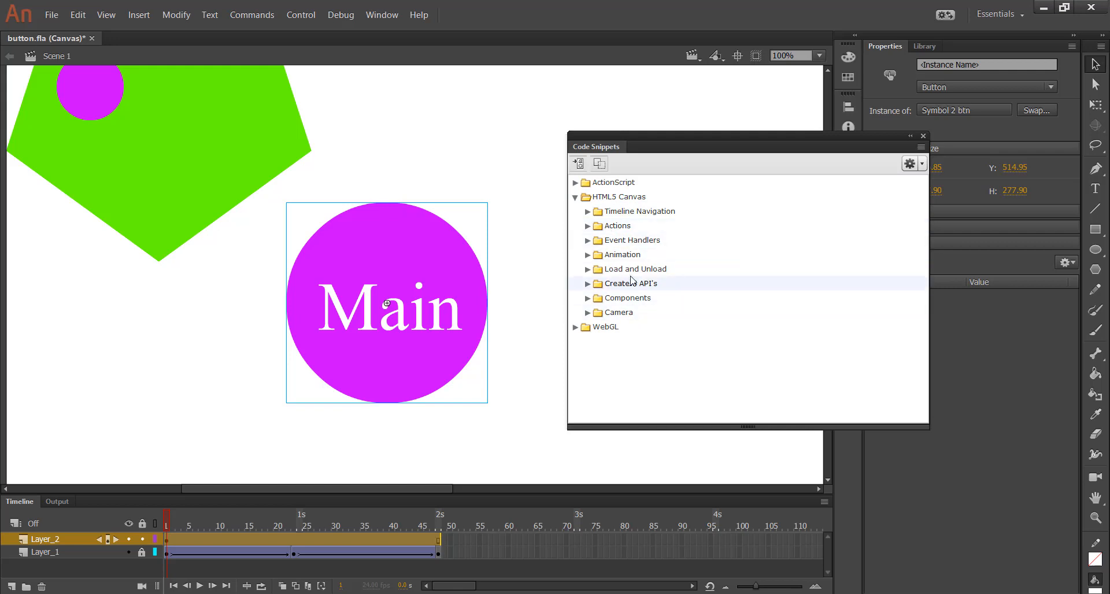
left_click_drag(658, 147, 743, 185)
left_click(673, 265)
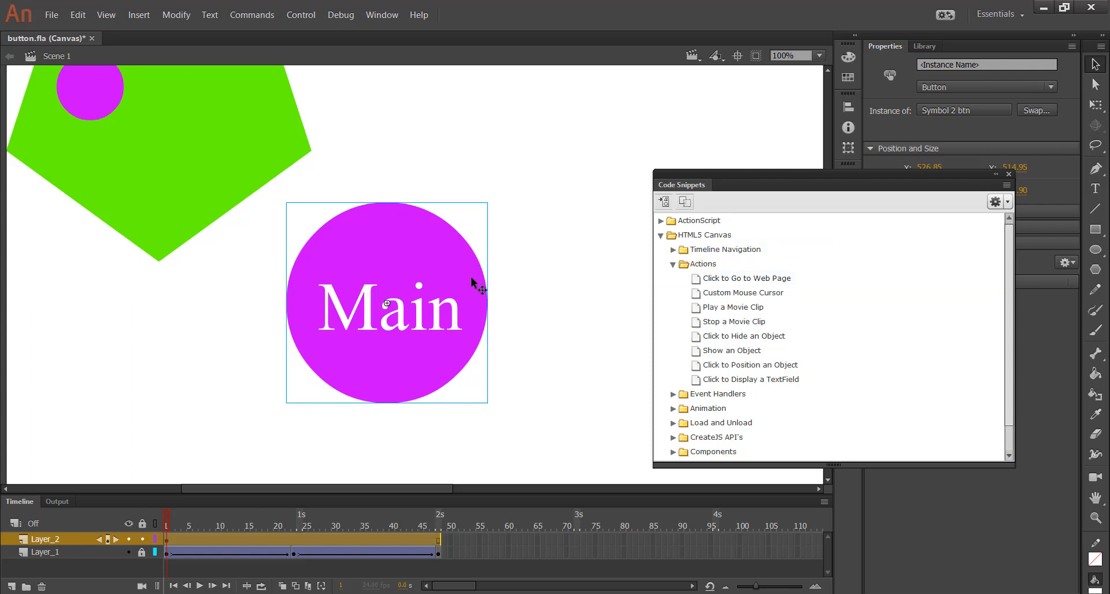
double_click(707, 280)
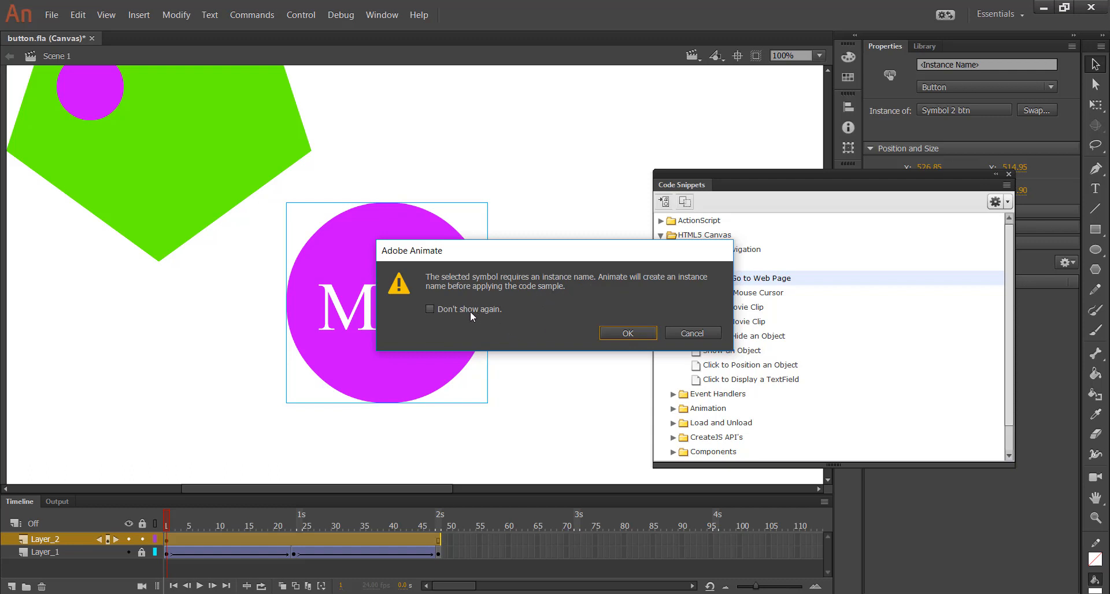
left_click(625, 333)
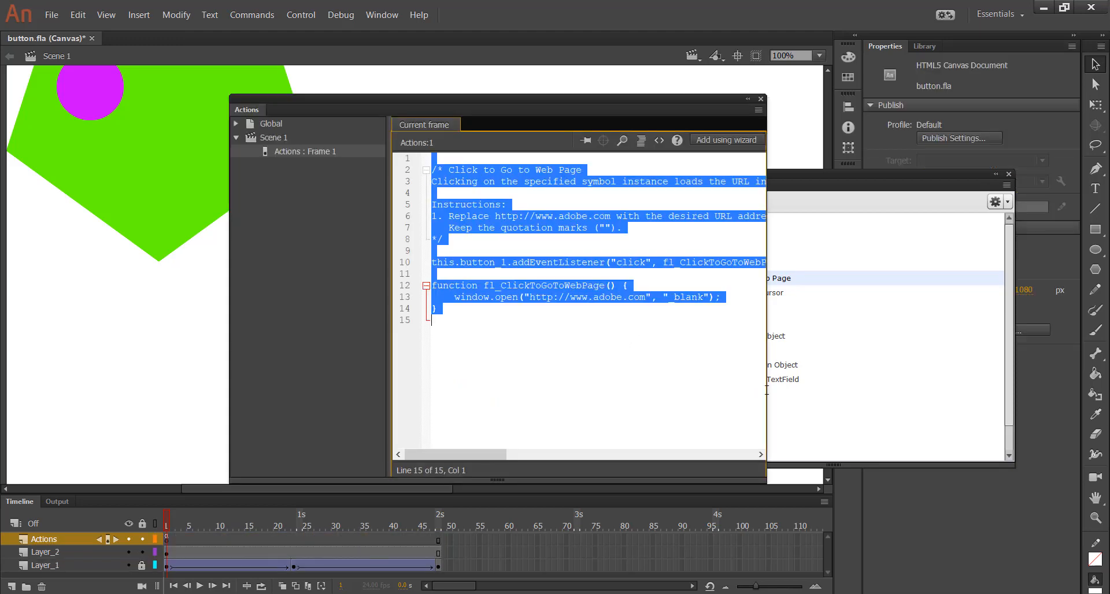
left_click_drag(768, 384, 973, 383)
left_click(804, 380)
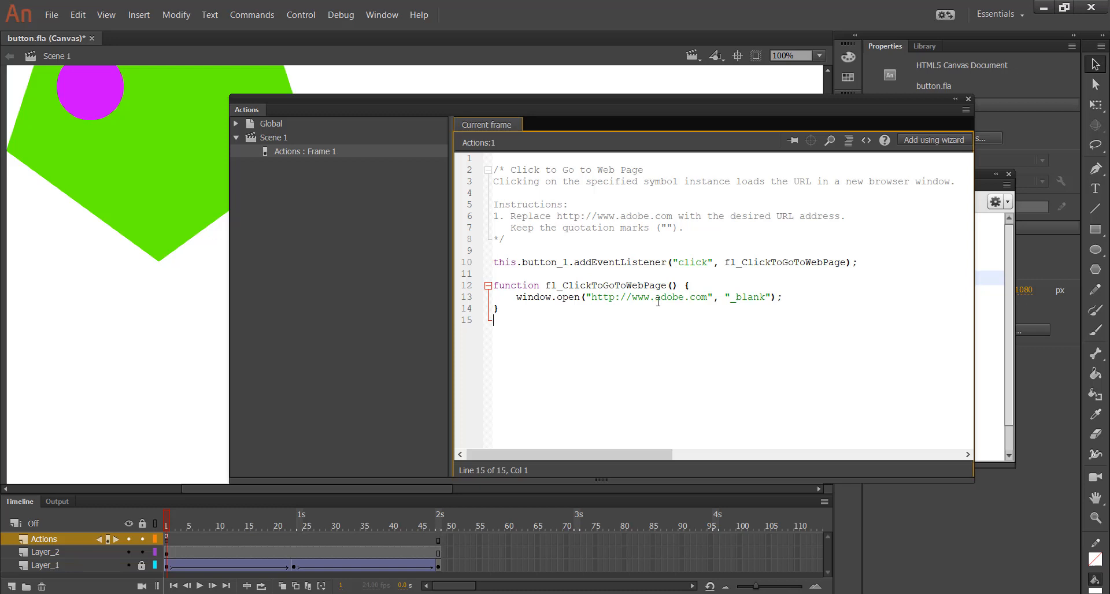
left_click_drag(655, 298, 707, 297)
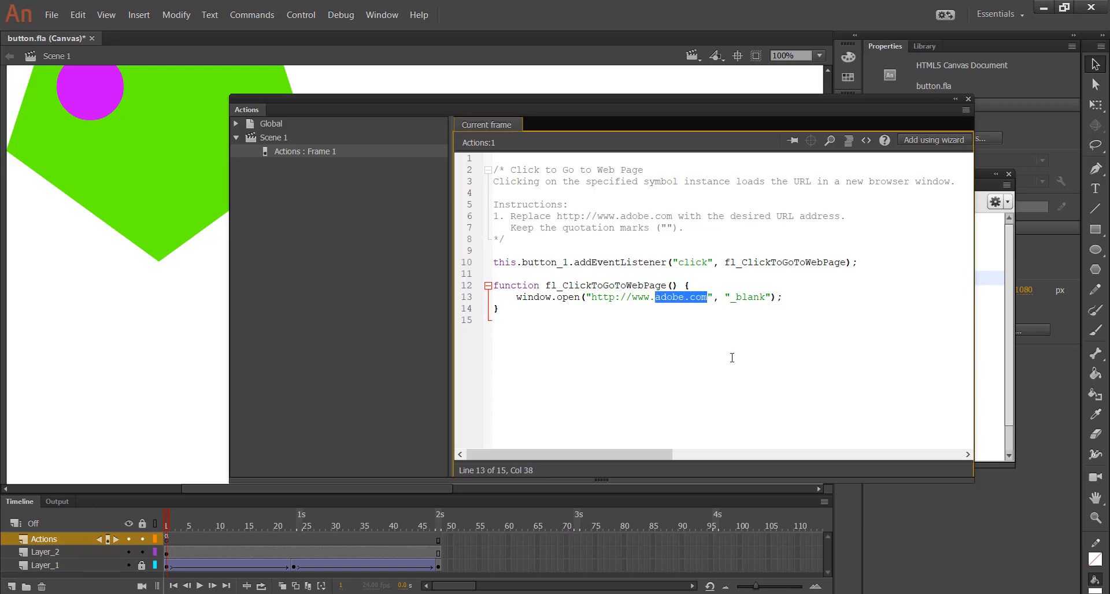
type("b")
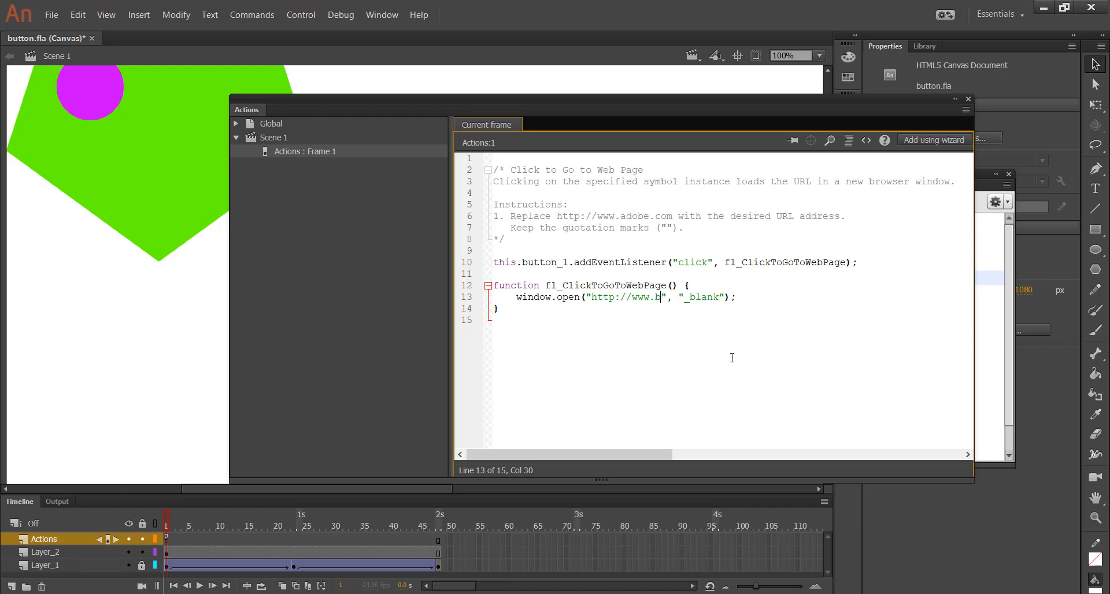
type("u.ac.th")
left_click(969, 99)
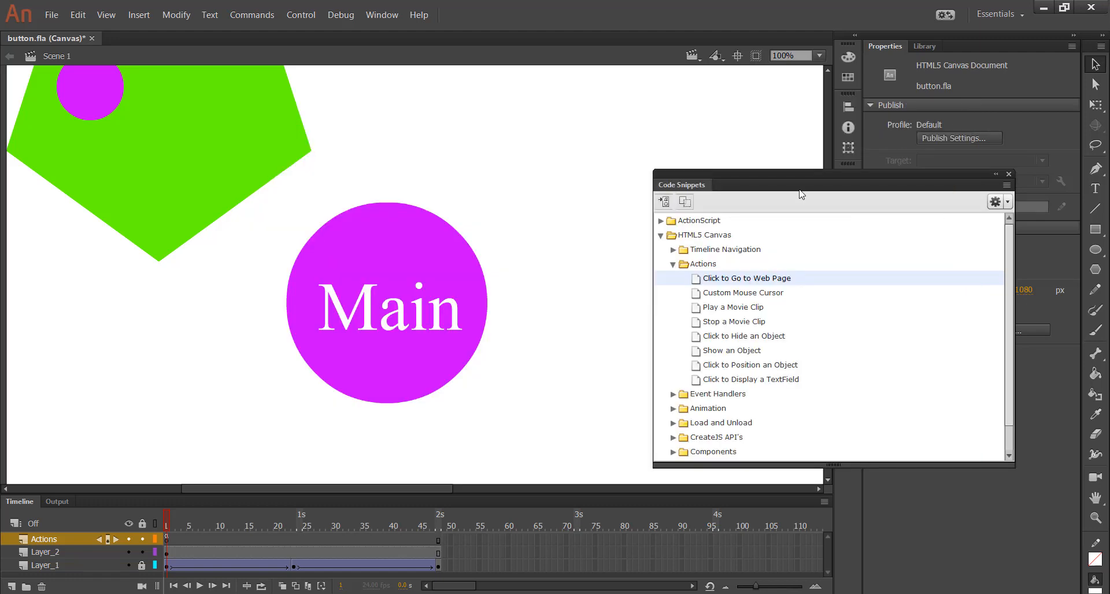
Save the file and test the Main button's web link in the browser preview, closing the browser when done
left_click(51, 14)
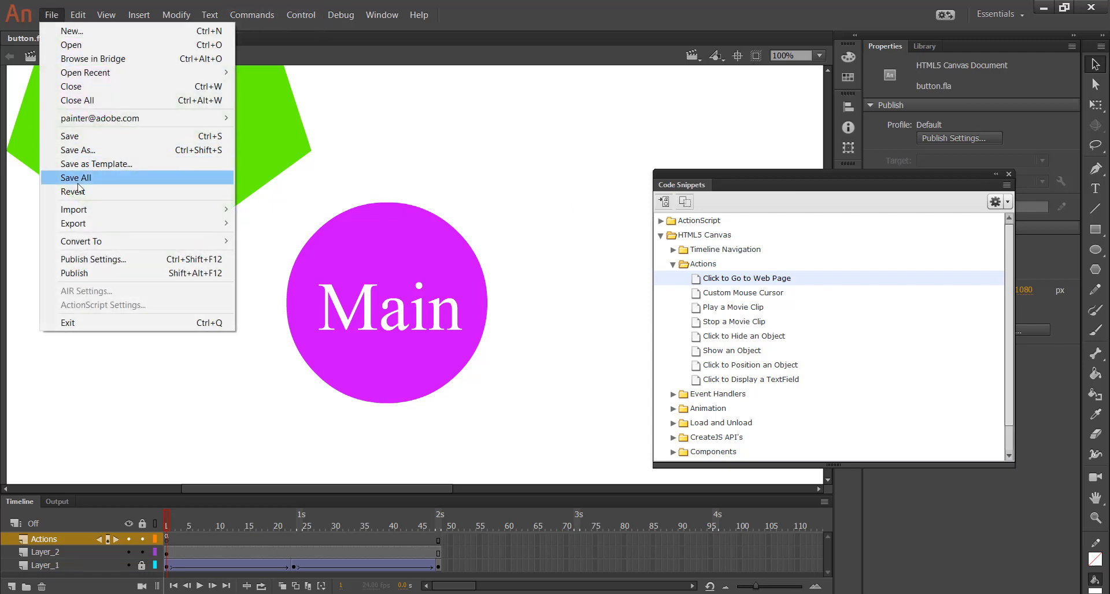
left_click(78, 136)
left_click(306, 19)
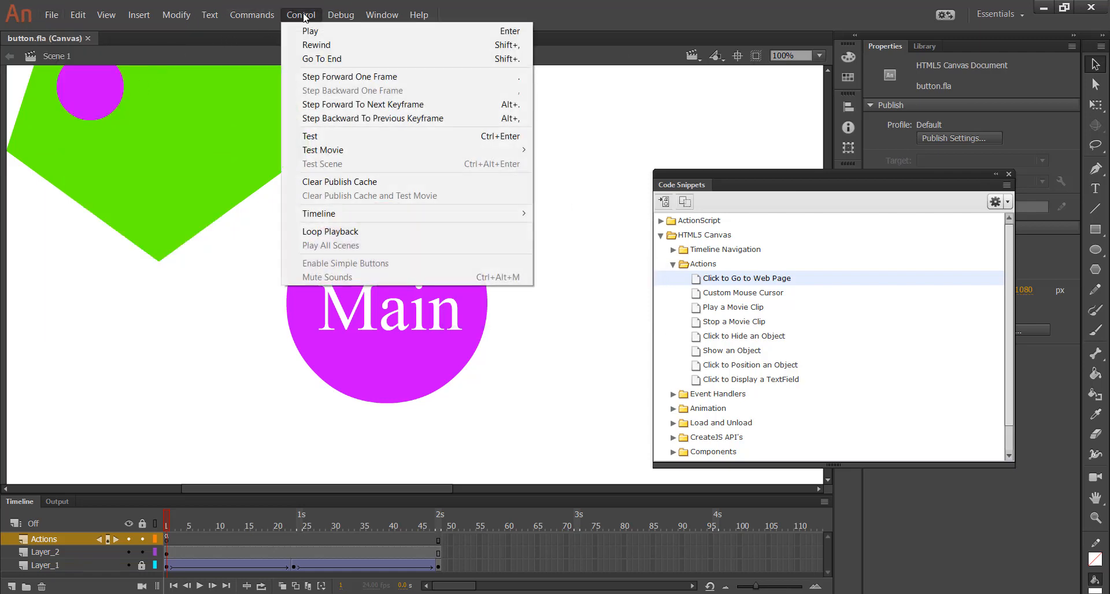
left_click(334, 136)
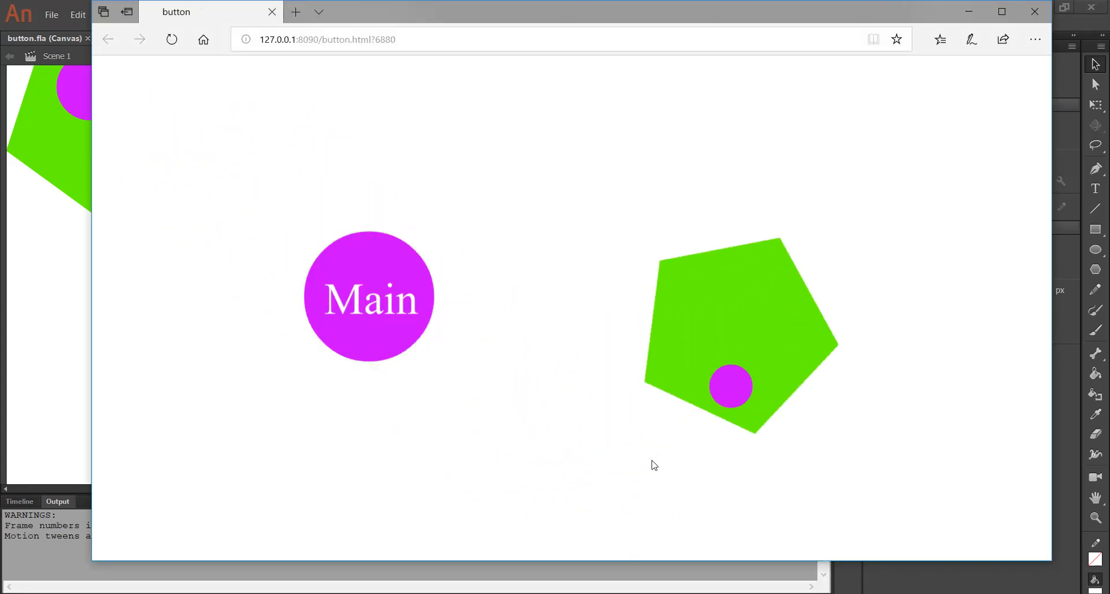
left_click(391, 274)
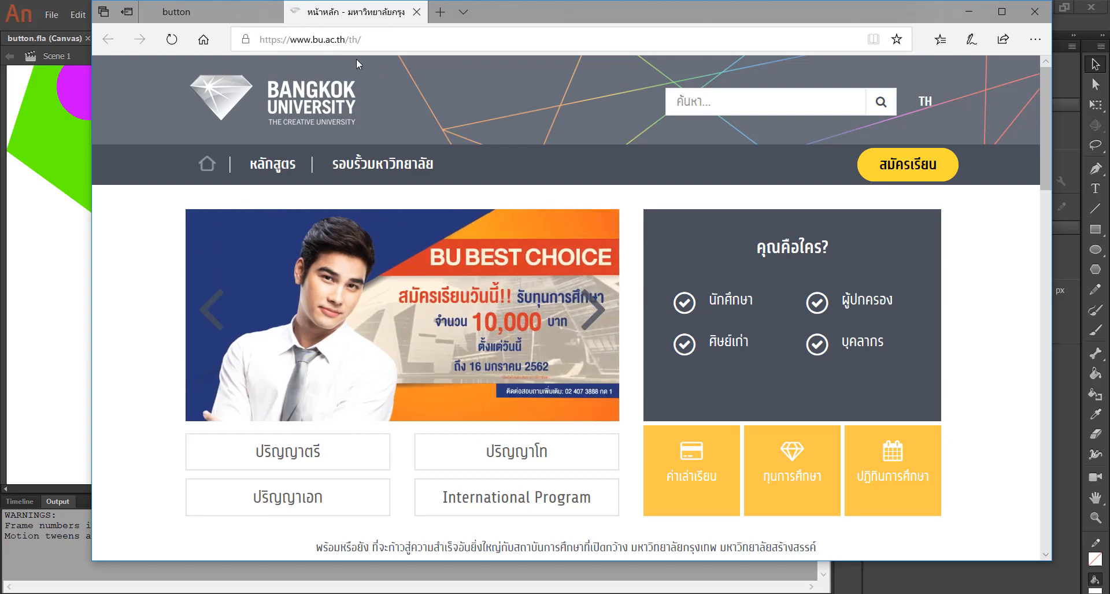
left_click(1029, 14)
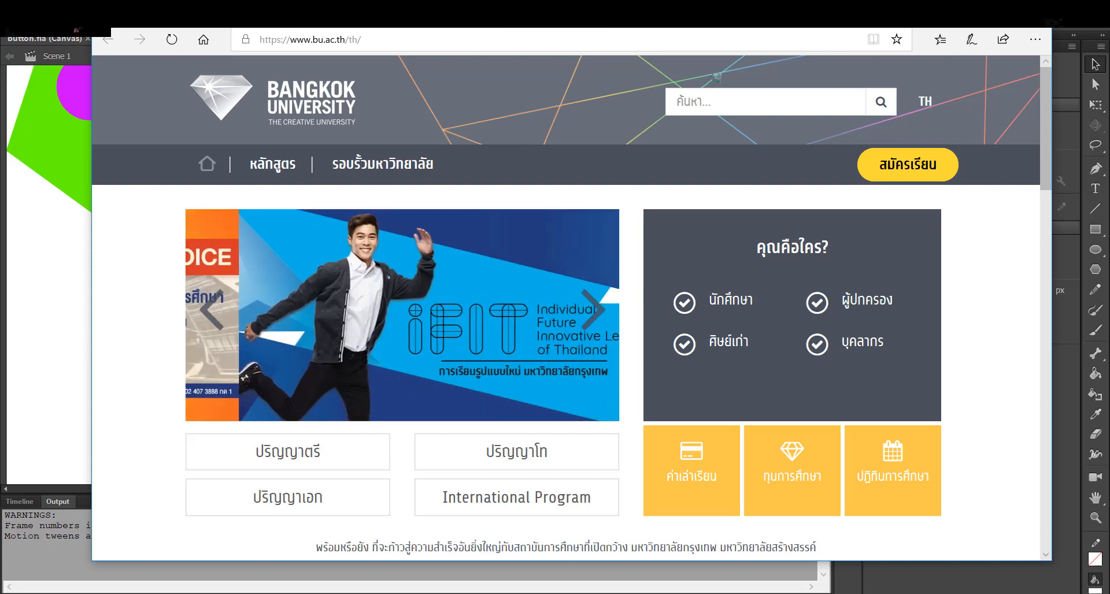